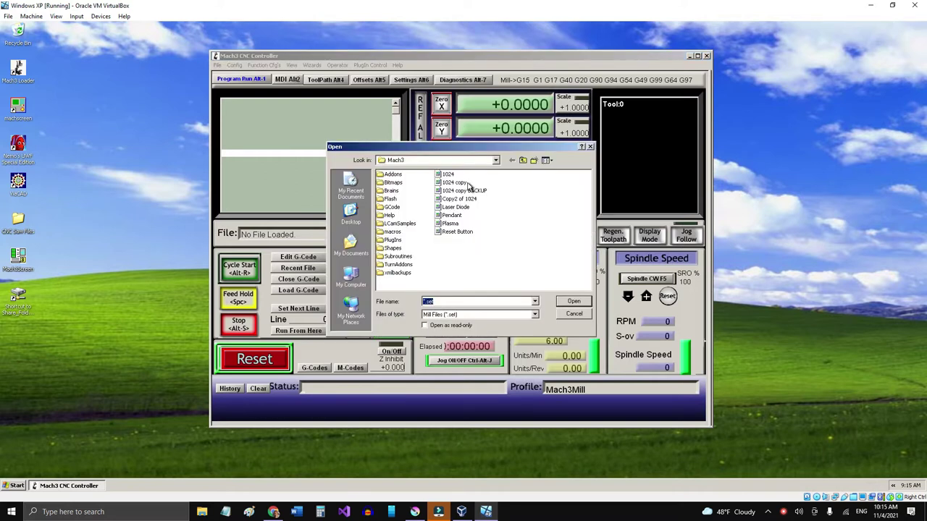
Step: Load the Laser Diode .set screen set in Mach3
click(462, 209)
click(579, 303)
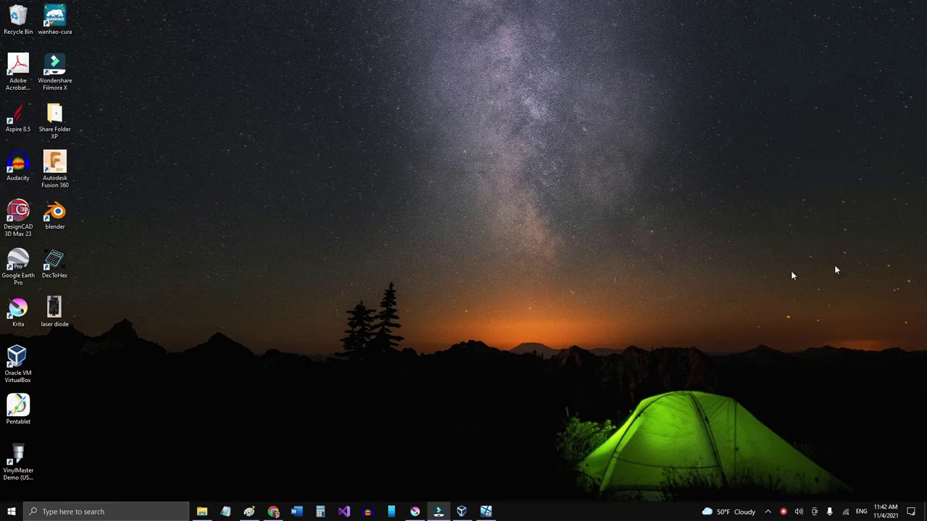
Step: Select the laser diode photo on the desktop and restore Krita from the taskbar
click(69, 313)
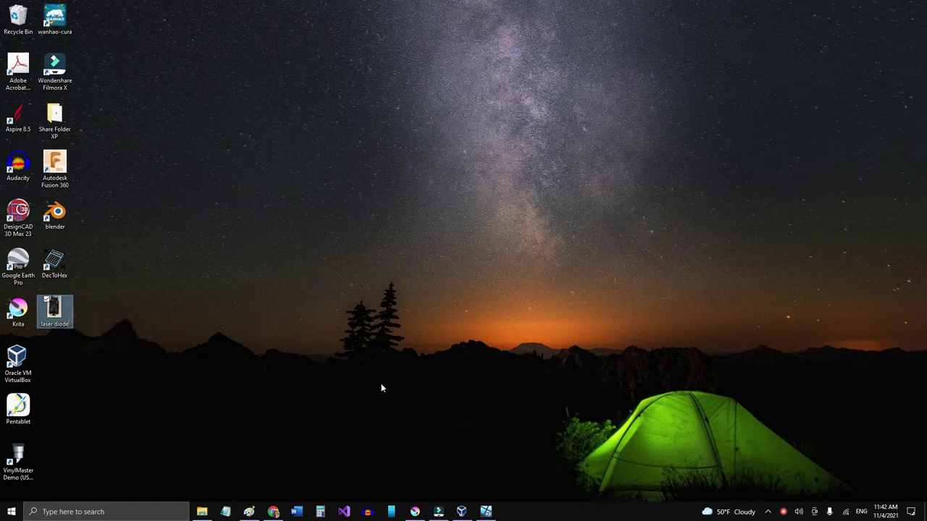
click(415, 512)
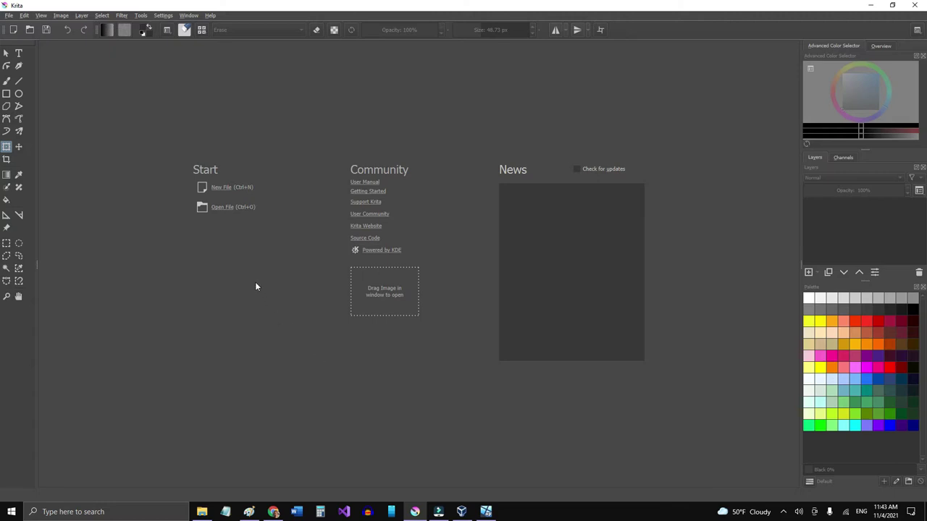
Step: Create a new document from the Drawing Practice preset, resized to width 300 and height 450 px
click(222, 188)
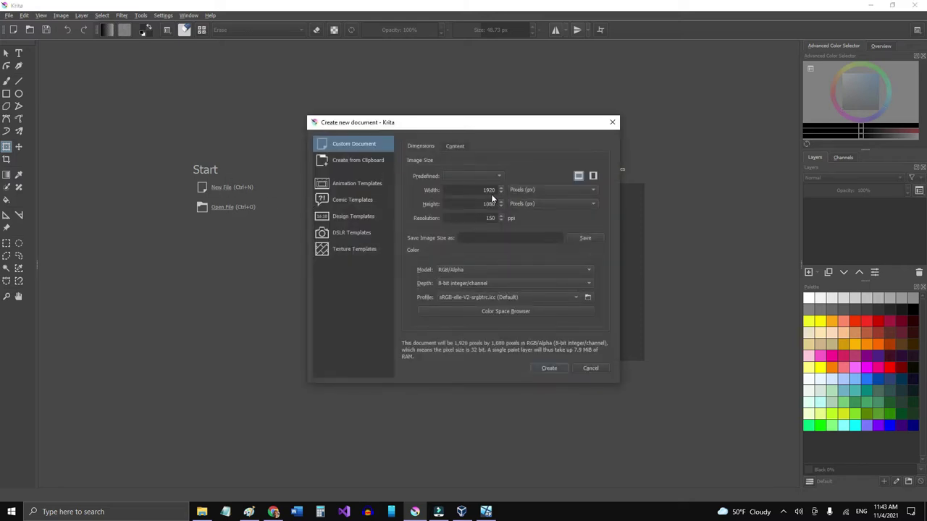
click(484, 175)
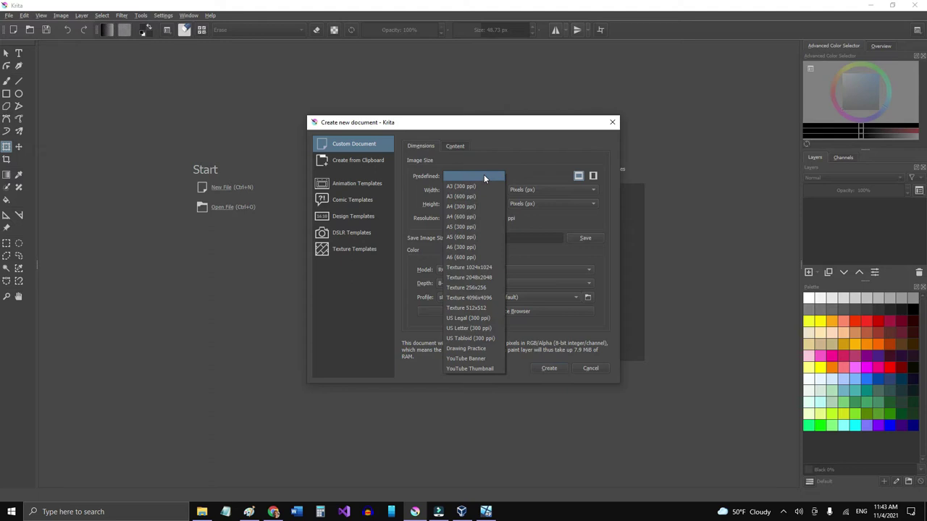
click(472, 349)
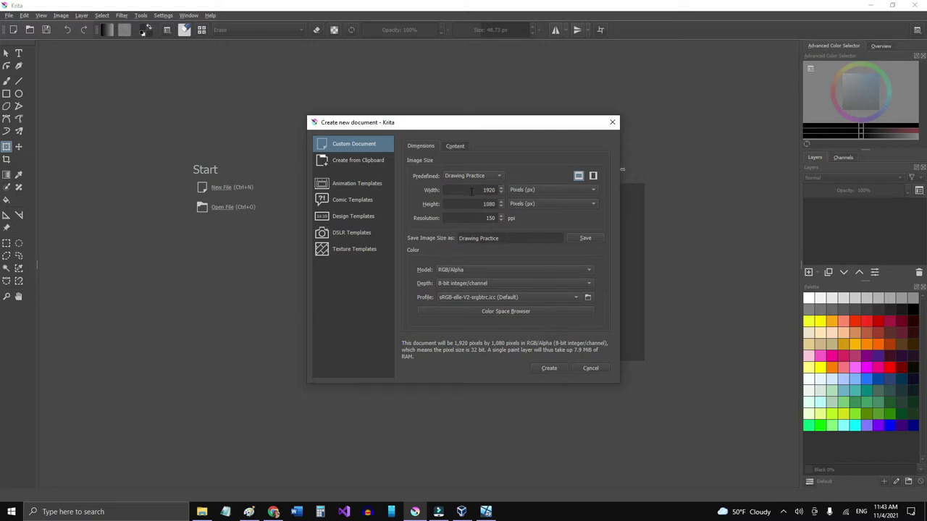
drag(472, 190, 505, 192)
text(300)
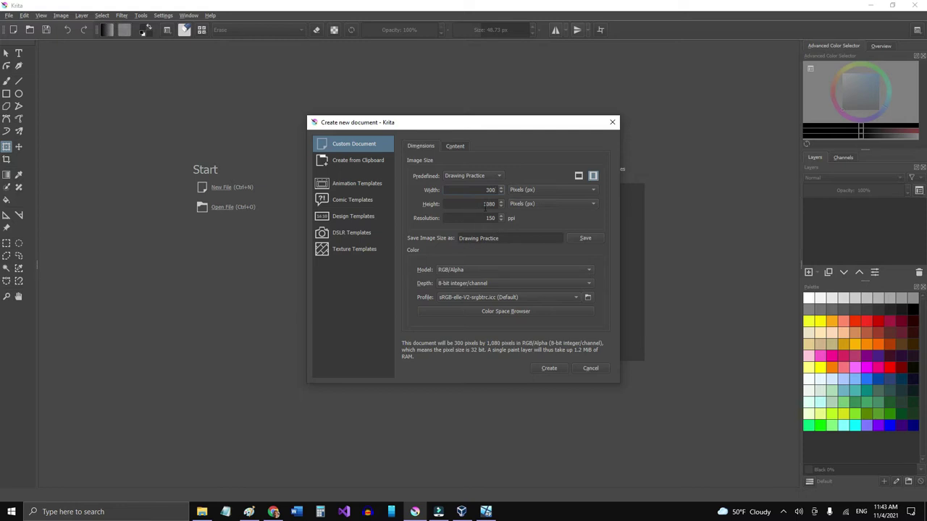
drag(478, 203, 493, 203)
text(450)
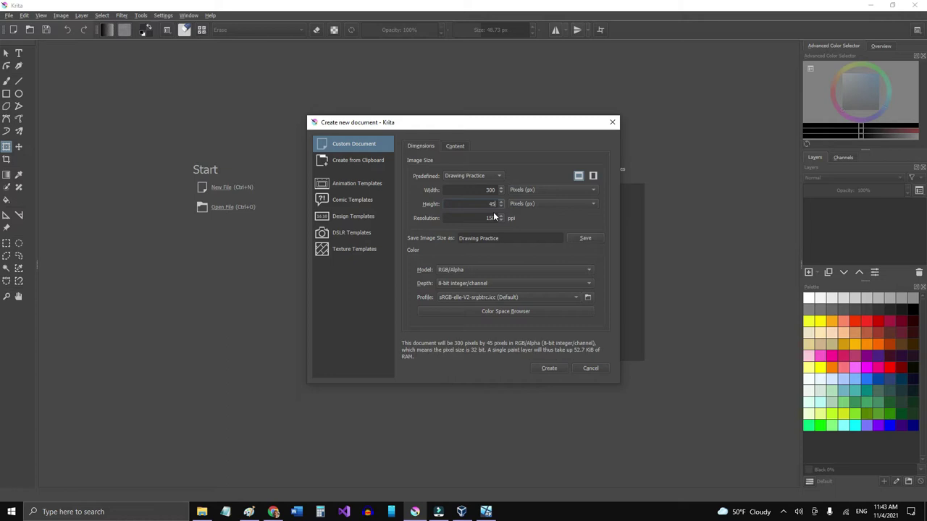
click(553, 367)
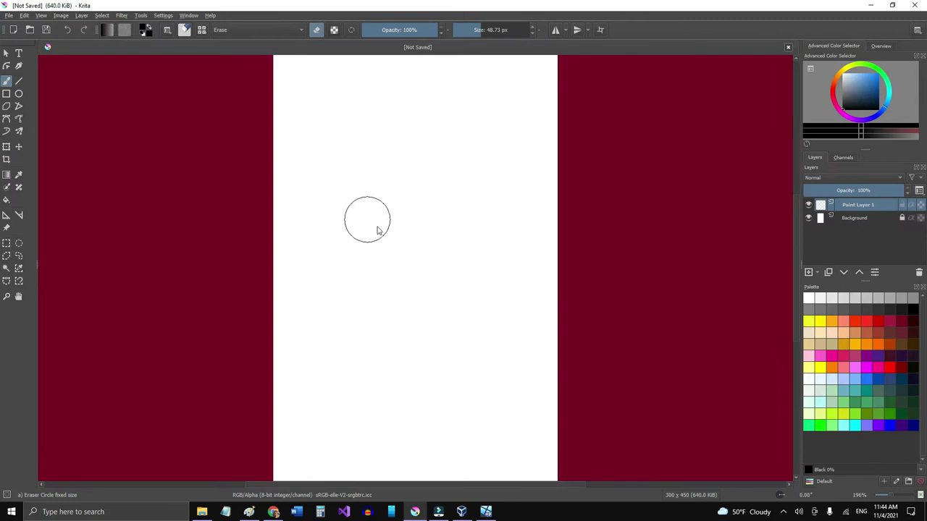
Step: Import the 'laser diode' photo as a new layer
scroll(422, 233, down, 2)
scroll(419, 237, up, 1)
click(81, 15)
mouse_move(103, 67)
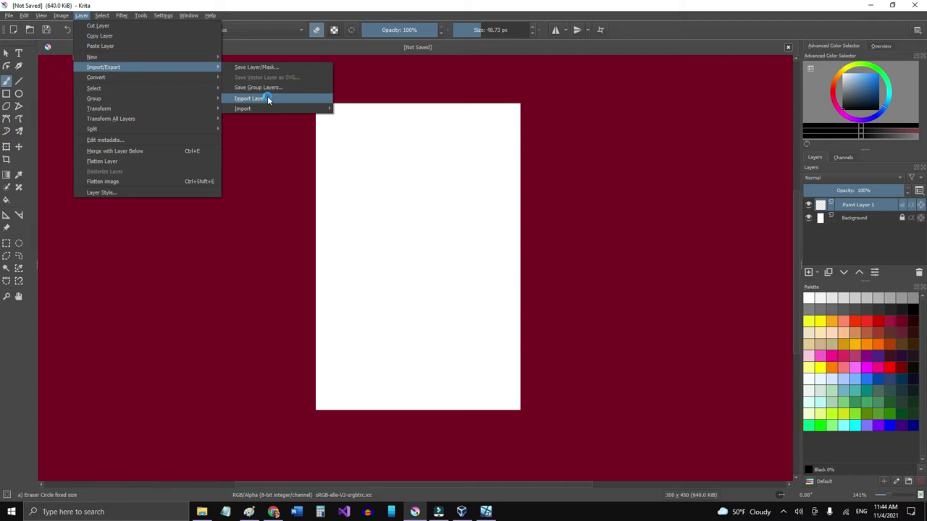
click(267, 98)
click(289, 122)
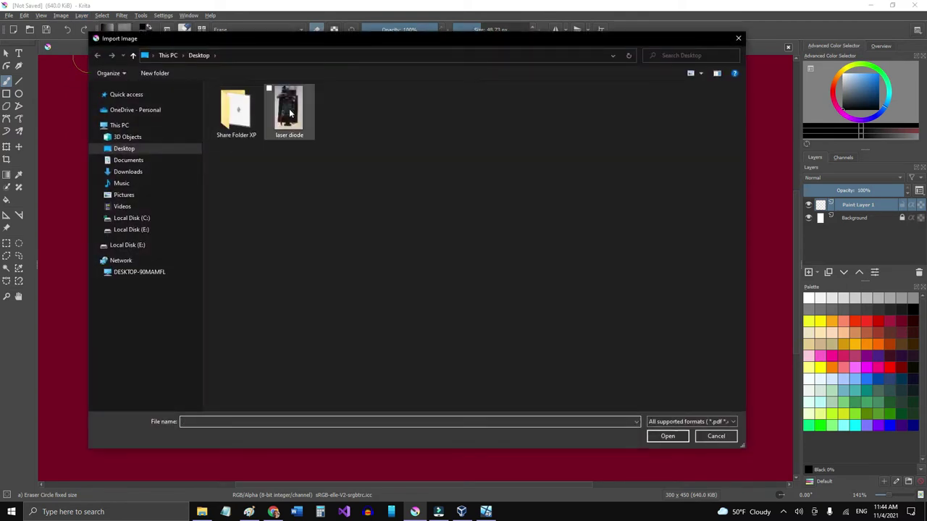
click(667, 436)
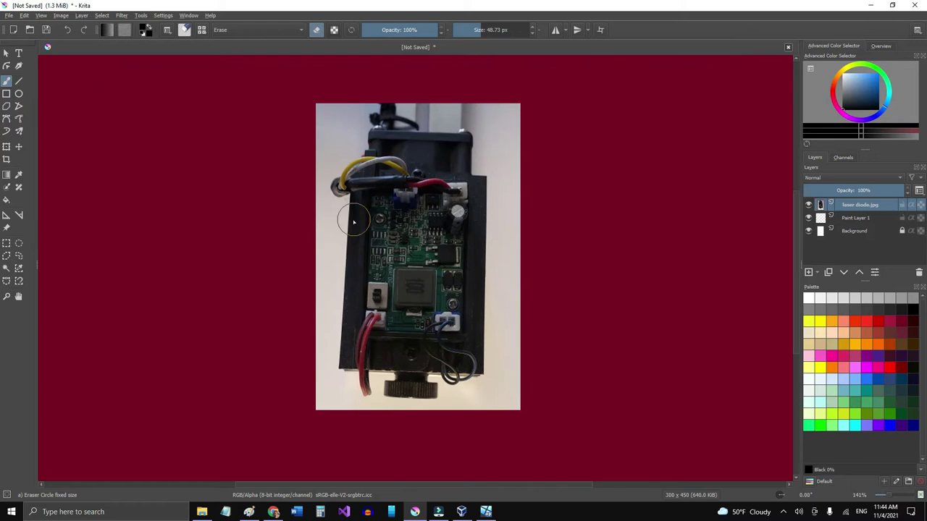
Step: Shift the photo slightly down and rotate it a little counterclockwise
click(7, 146)
drag(384, 236, 385, 244)
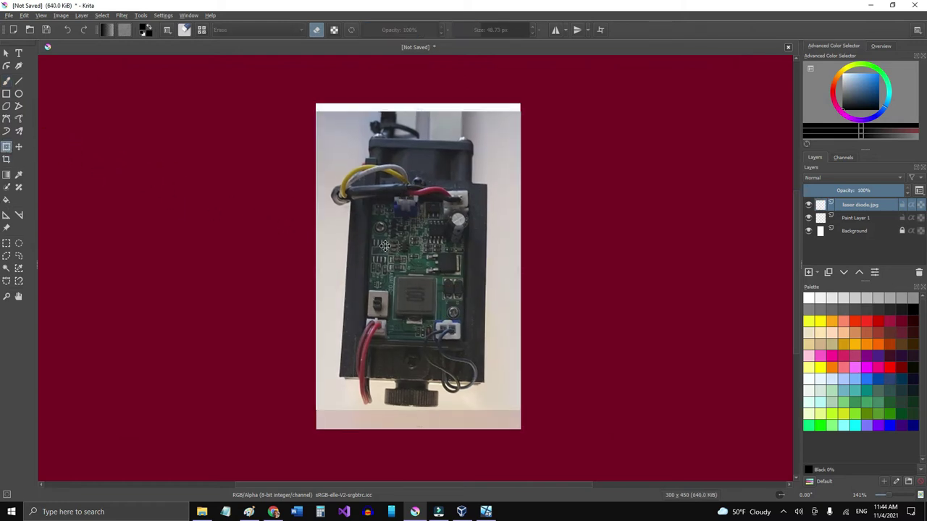
drag(562, 453, 561, 447)
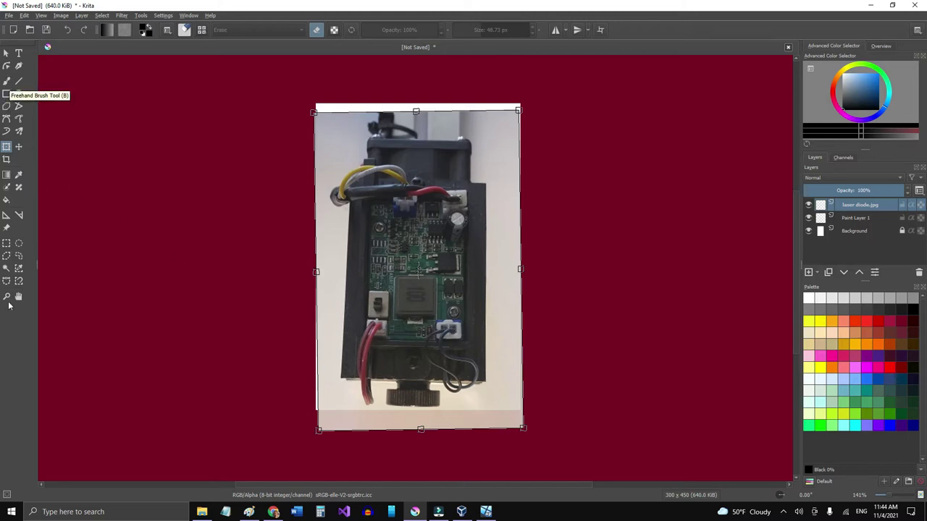
Step: Magic-wand select the grey backdrop beside the diode, delete it, and deselect
click(6, 268)
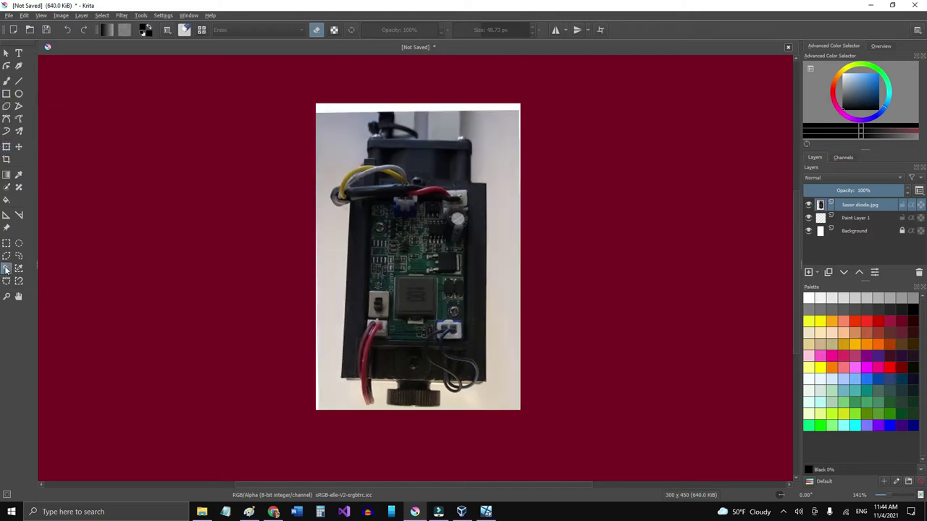
click(503, 302)
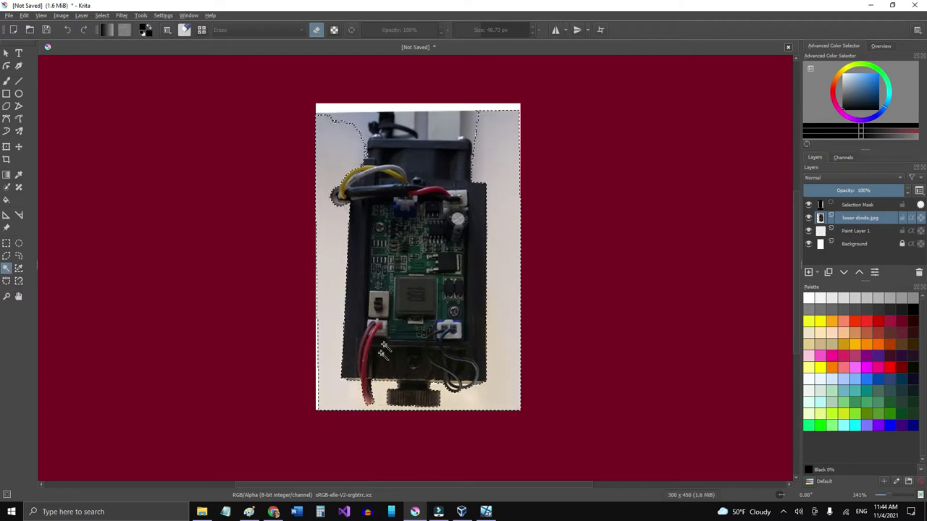
key(Delete)
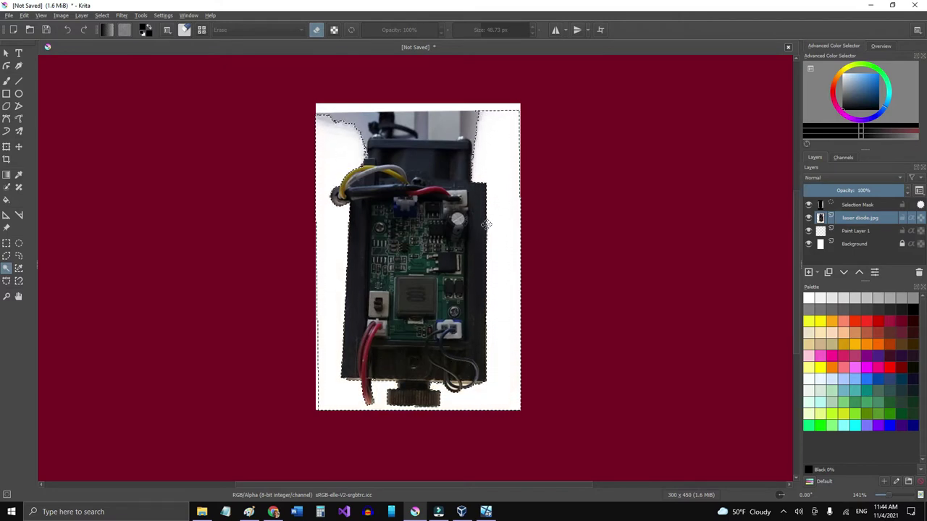
key(ctrl+shift+a)
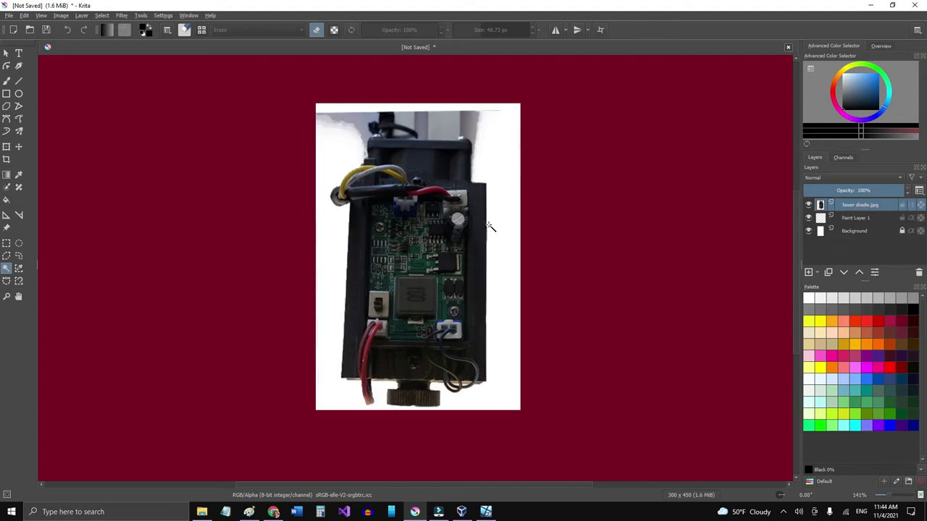
Step: Erase leftover backdrop along the top, right and bottom edges, and hide the Background layer
click(6, 81)
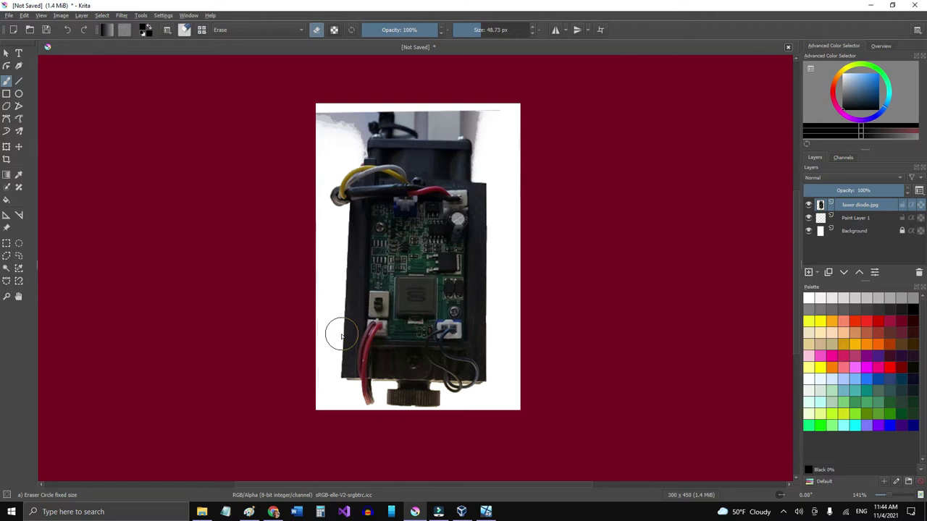
mouse_move(521, 123)
mouse_down()
mouse_move(516, 108)
mouse_move(356, 108)
mouse_move(296, 118)
mouse_move(300, 141)
mouse_move(339, 108)
mouse_up()
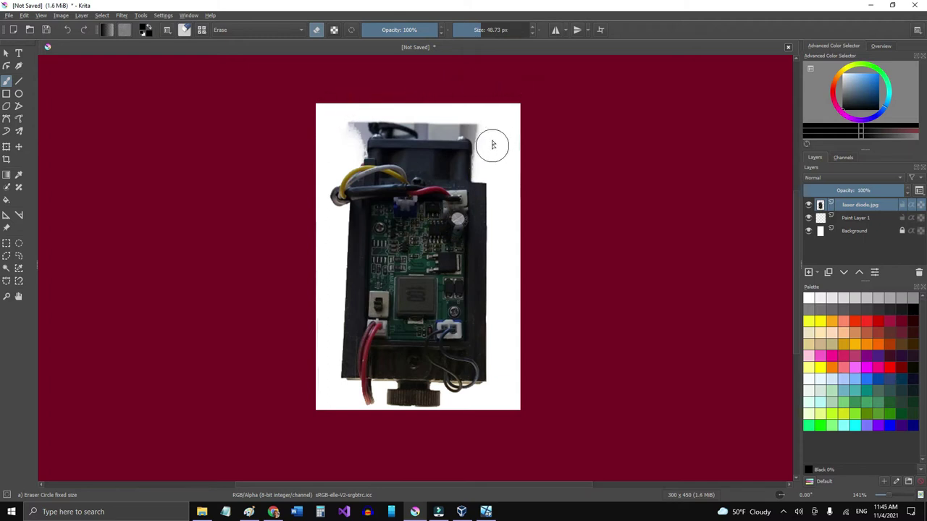
mouse_move(489, 147)
mouse_down()
mouse_move(485, 154)
mouse_move(488, 133)
mouse_move(455, 120)
mouse_move(364, 118)
mouse_move(350, 131)
mouse_move(350, 147)
mouse_up()
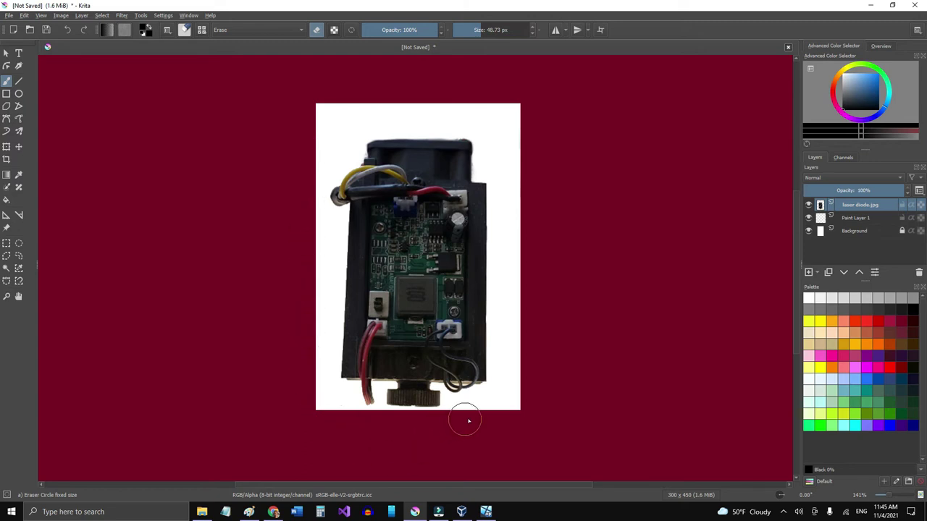
mouse_move(521, 407)
mouse_down()
mouse_move(530, 298)
mouse_move(507, 151)
mouse_move(482, 92)
mouse_move(348, 109)
mouse_up()
click(809, 230)
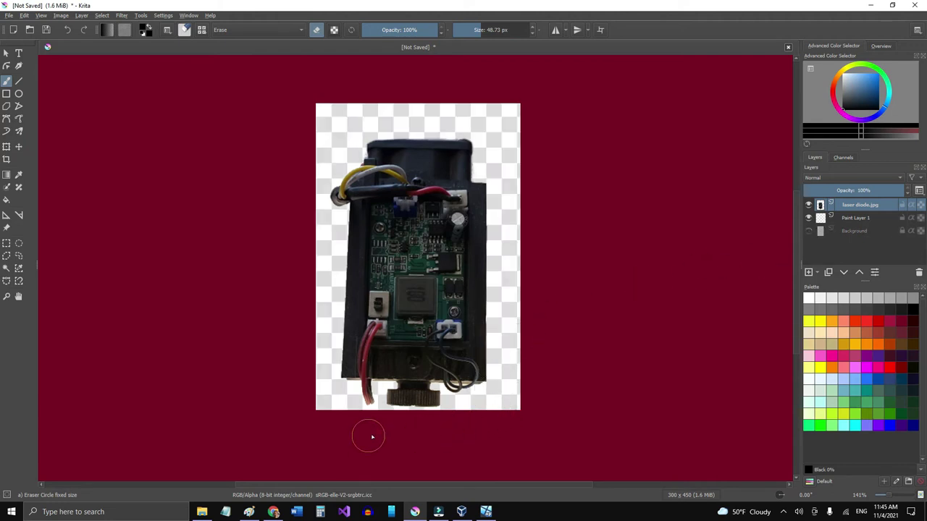
drag(394, 428, 406, 424)
Step: With an ink pen brush in red, paint the red wire bright red along its length
click(200, 31)
click(331, 81)
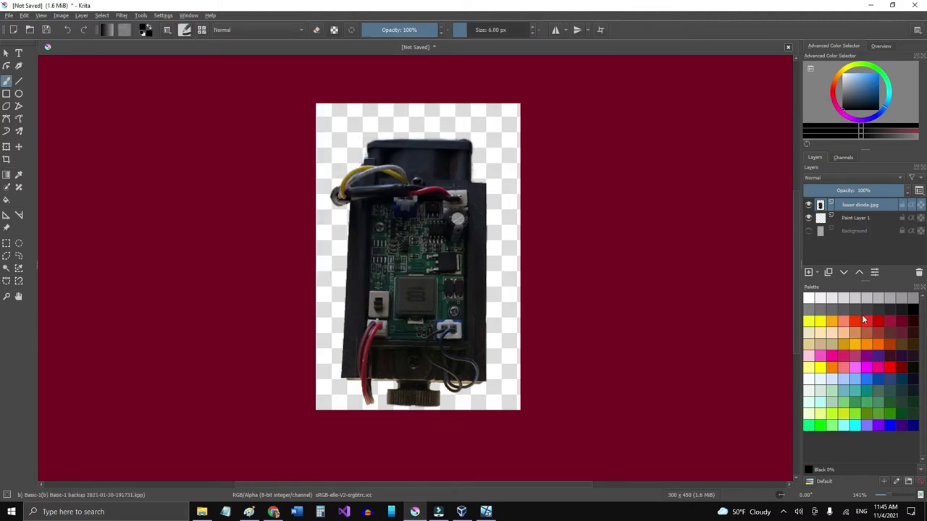
click(877, 323)
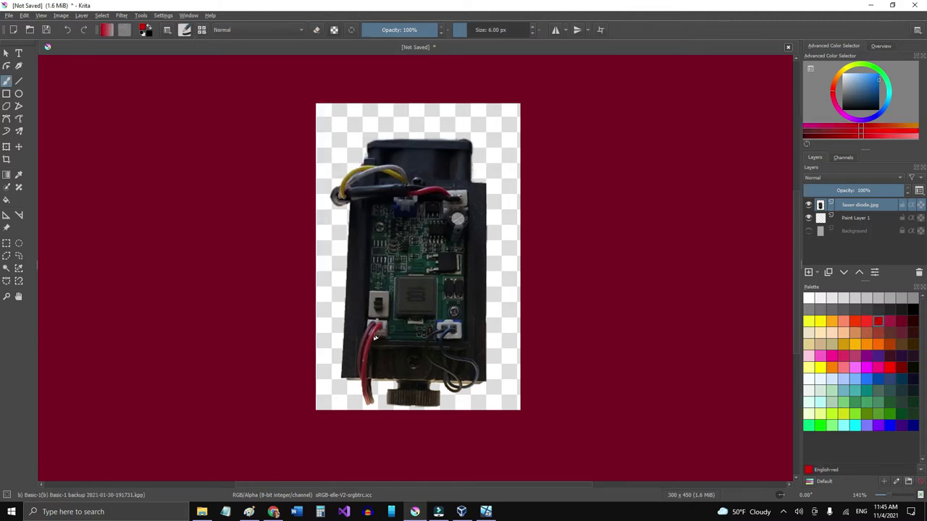
ctrl+scroll(373, 344, up, 6)
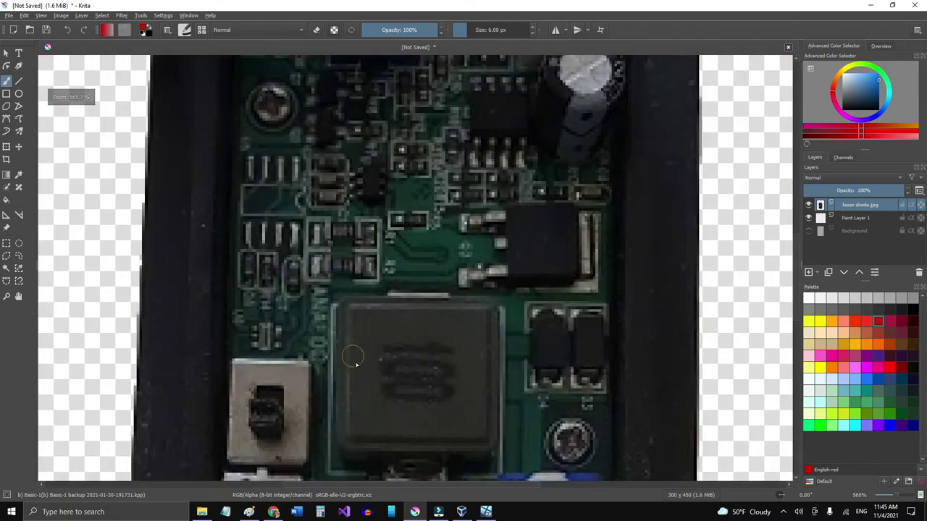
scroll(374, 270, down, 10)
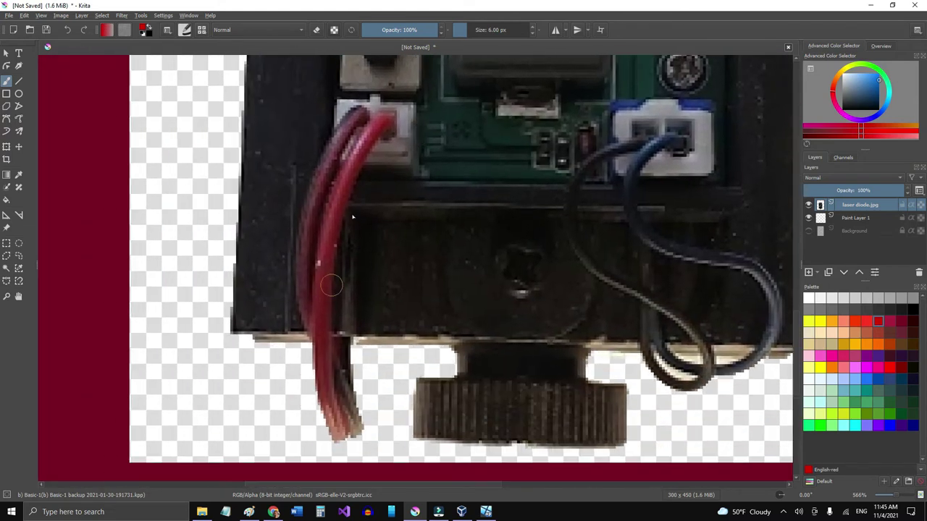
mouse_move(380, 121)
mouse_down()
mouse_move(343, 183)
mouse_move(327, 250)
mouse_up()
drag(322, 283, 325, 358)
drag(329, 391, 341, 439)
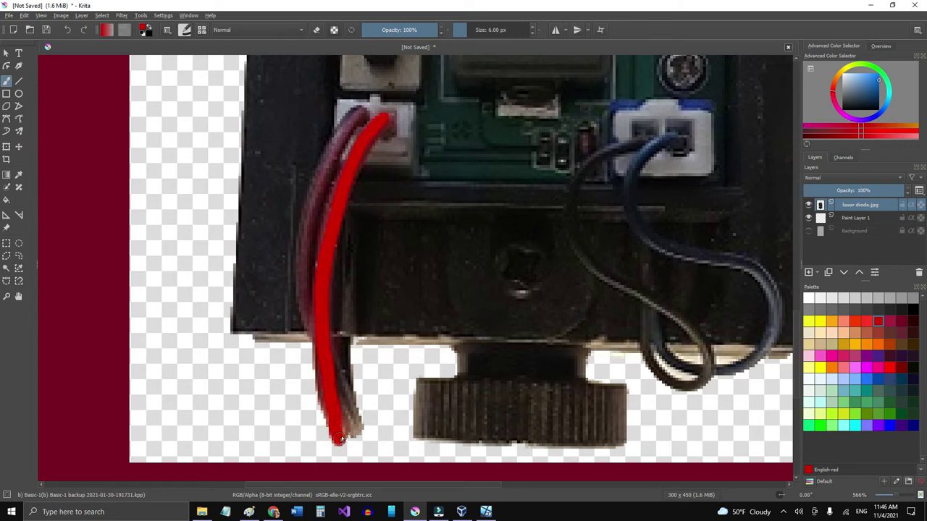
Step: Paint the dark wire, knob neck and housing's bottom edge solid black
click(914, 311)
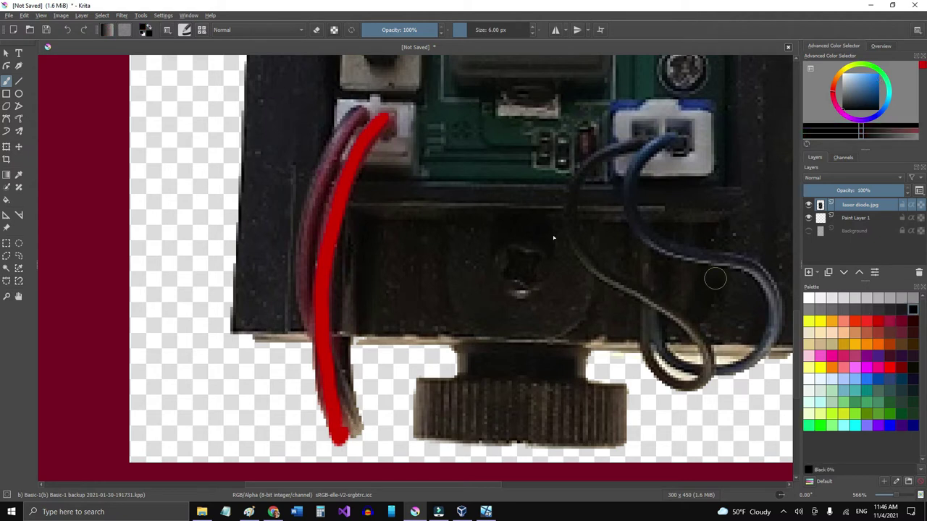
drag(360, 114, 351, 420)
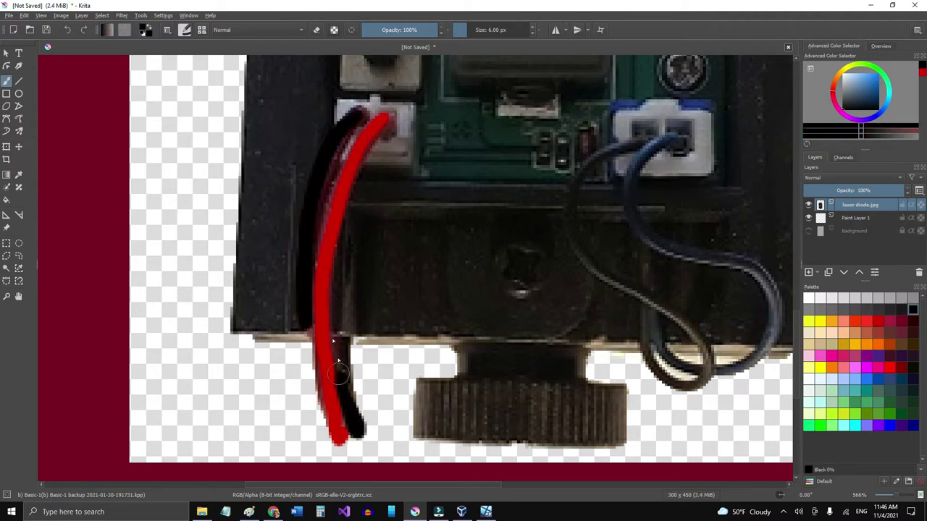
drag(309, 321, 310, 334)
mouse_move(480, 359)
mouse_down()
mouse_move(549, 366)
mouse_move(480, 353)
mouse_move(580, 359)
mouse_move(499, 350)
mouse_move(478, 364)
mouse_move(539, 372)
mouse_move(575, 362)
mouse_move(477, 358)
mouse_up()
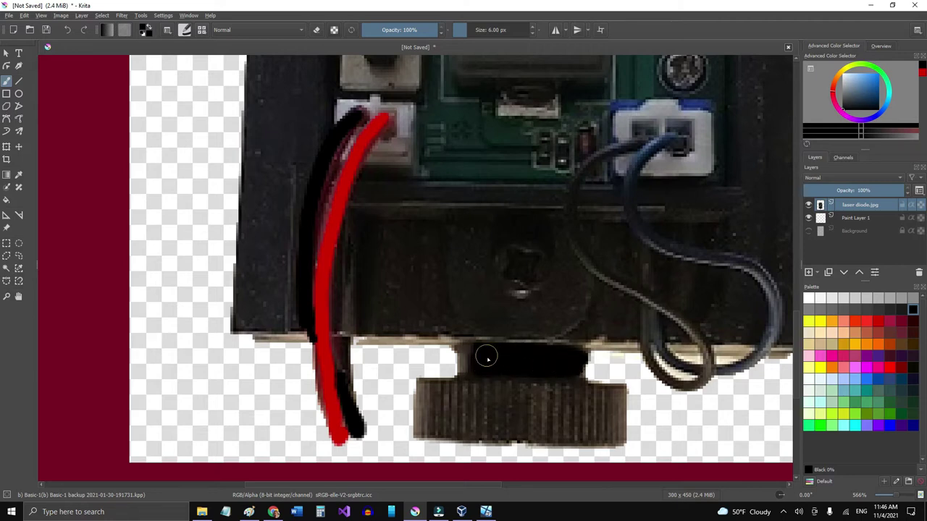
drag(370, 323, 406, 322)
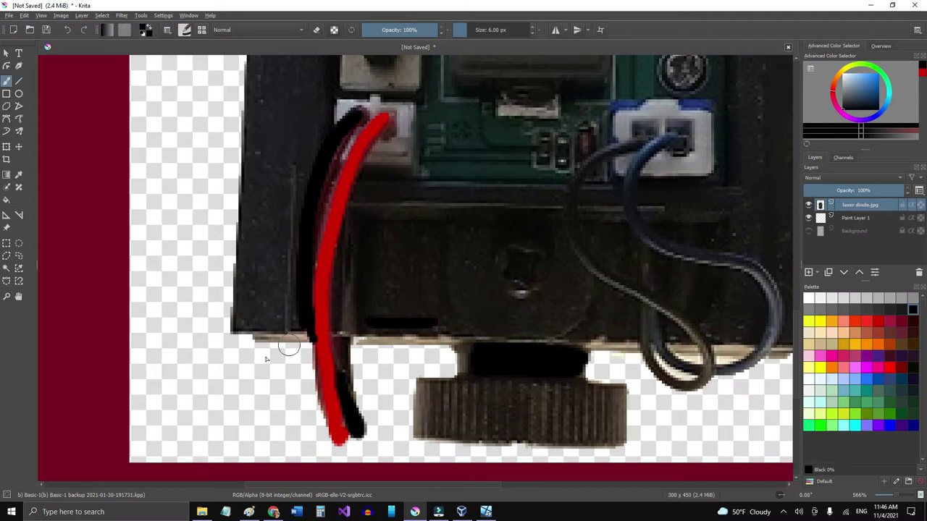
middle_drag(679, 384, 686, 366)
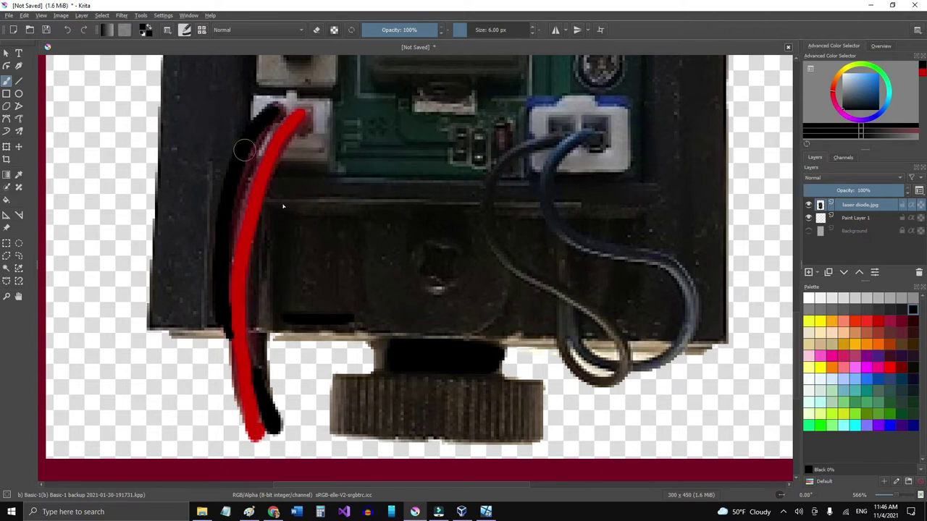
Step: Erase, at 7.70 px, the grey fringe along the bottom edges, cable loop and below the box
key(e)
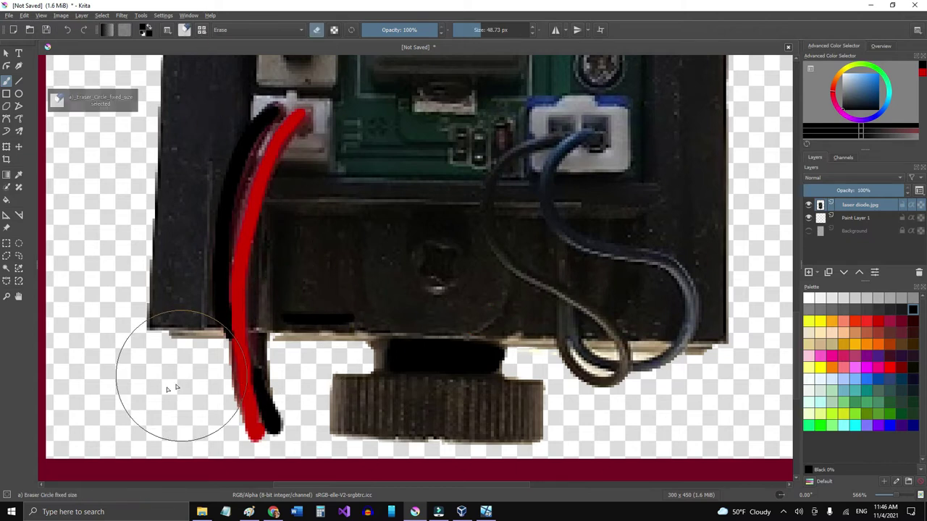
click(460, 30)
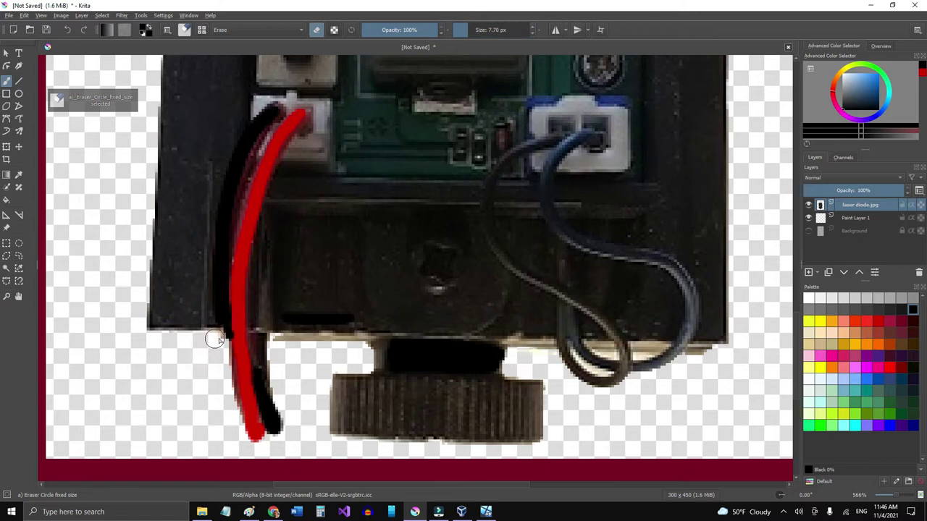
mouse_move(215, 339)
mouse_down()
mouse_move(291, 351)
mouse_move(279, 342)
mouse_move(364, 341)
mouse_move(300, 342)
mouse_up()
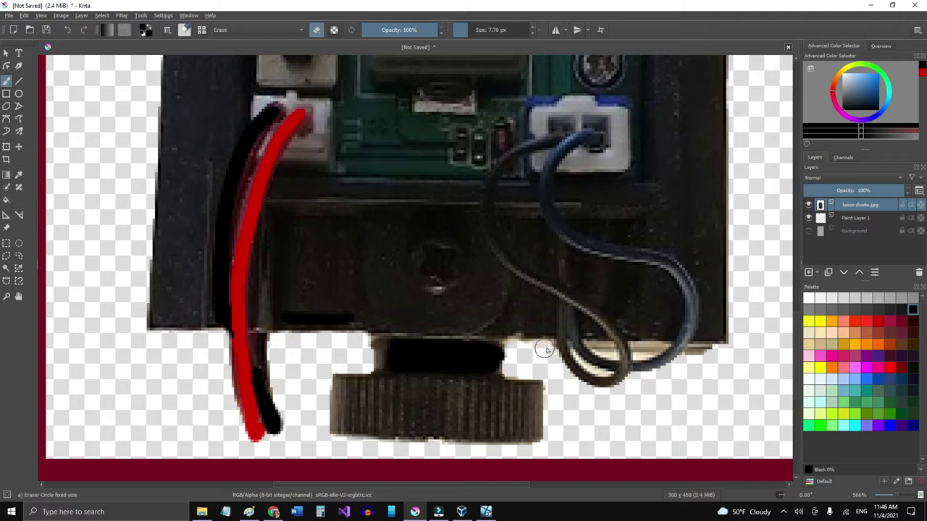
drag(536, 350, 595, 369)
mouse_move(690, 369)
mouse_down()
mouse_move(698, 353)
mouse_move(732, 355)
mouse_up()
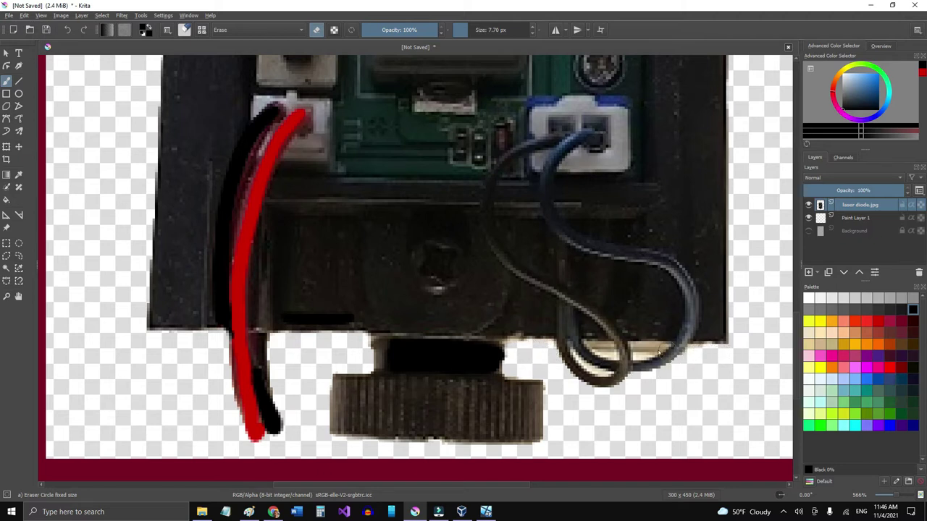
mouse_move(646, 351)
mouse_down()
mouse_move(637, 350)
mouse_move(655, 350)
mouse_move(597, 346)
mouse_move(607, 349)
mouse_up()
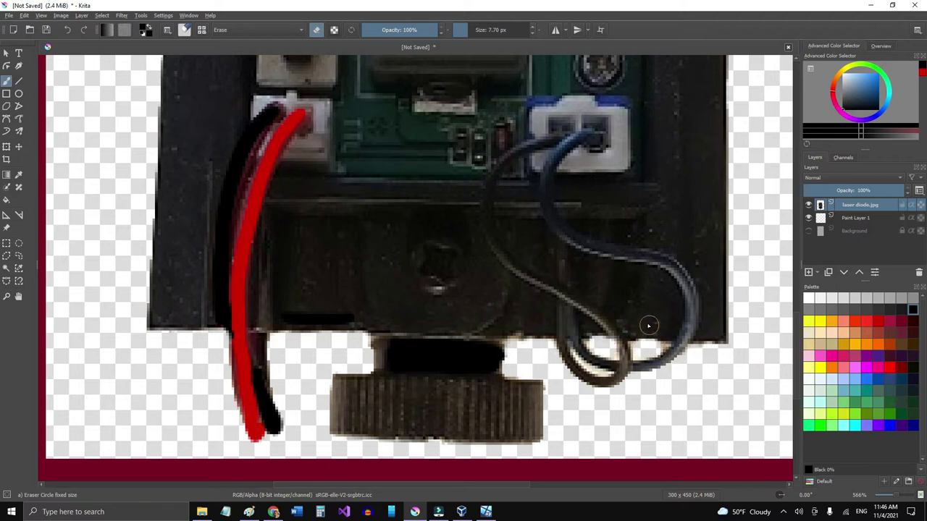
Step: With Basic-1, paint black under the box and along the cable loop, and white over the top wire
key(/)
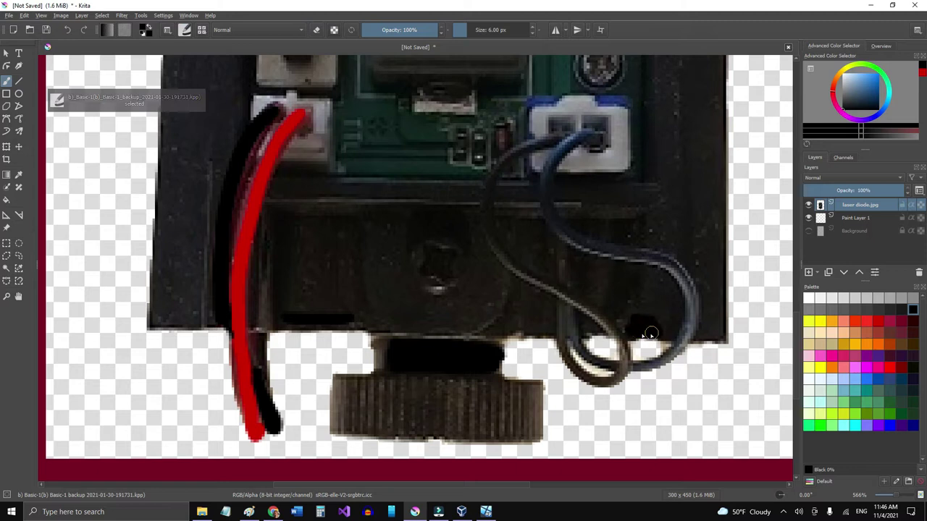
mouse_move(655, 330)
mouse_down()
mouse_move(632, 317)
mouse_move(590, 332)
mouse_up()
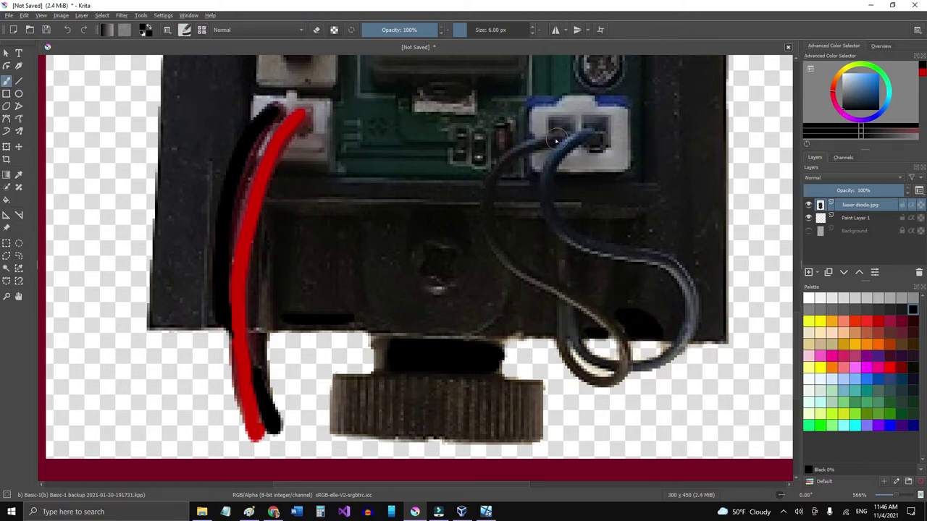
mouse_move(557, 141)
mouse_down()
mouse_move(495, 168)
mouse_move(490, 246)
mouse_up()
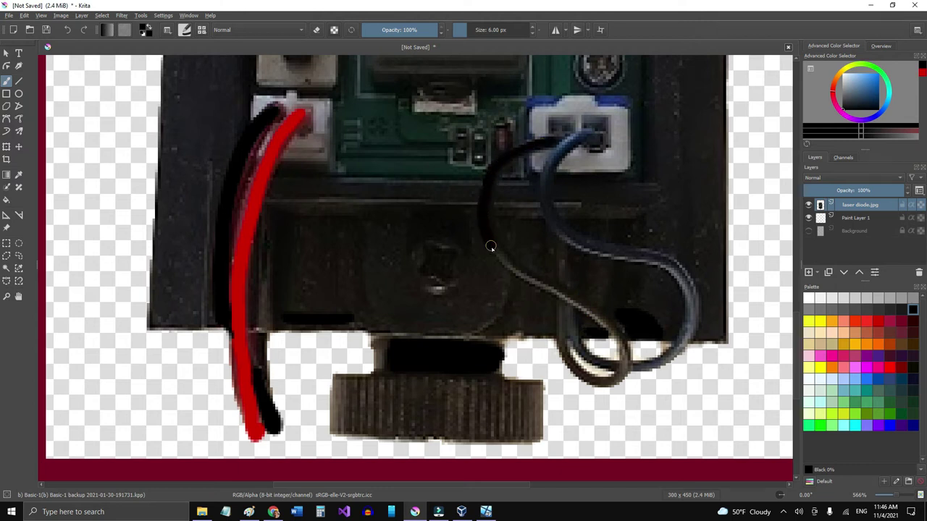
mouse_move(532, 277)
mouse_down()
mouse_move(601, 311)
mouse_move(622, 337)
mouse_move(630, 376)
mouse_move(579, 378)
mouse_move(564, 347)
mouse_move(564, 242)
mouse_up()
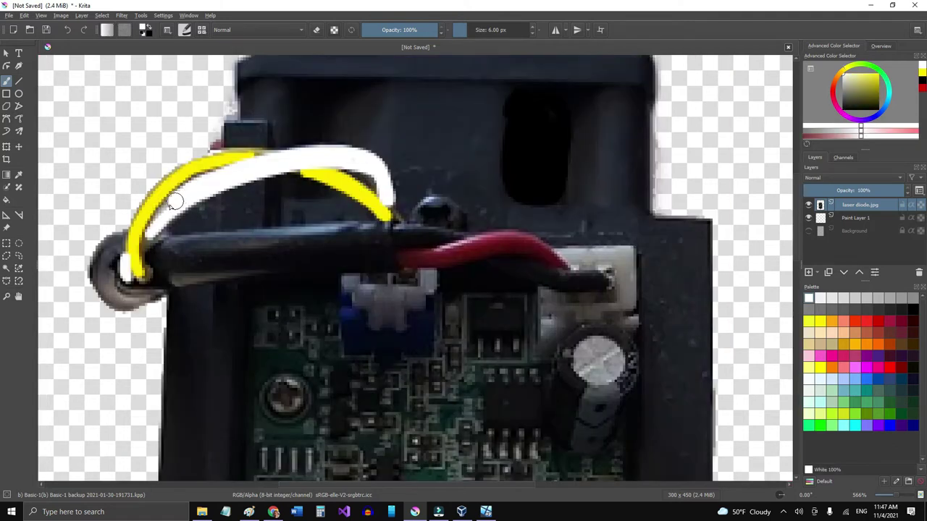
mouse_move(176, 196)
mouse_down()
mouse_move(155, 212)
mouse_move(150, 237)
mouse_move(164, 223)
mouse_up()
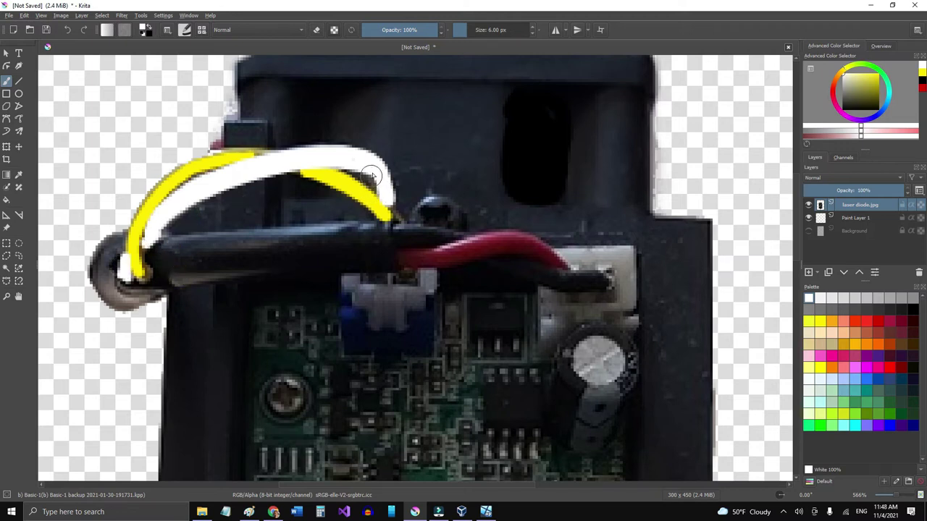
drag(376, 176, 405, 217)
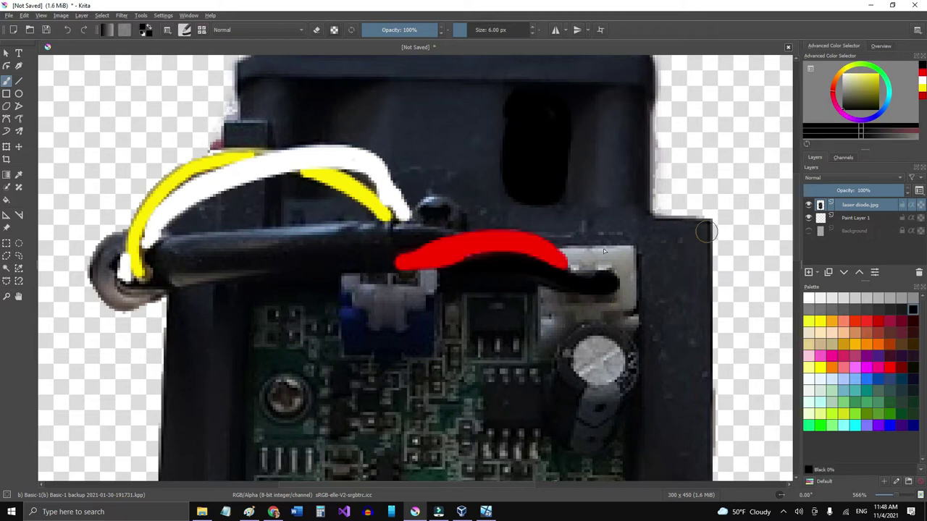
Step: Apply a Color Adjustment curve raised to map input 102 to output 193
ctrl+scroll(604, 251, down, 3)
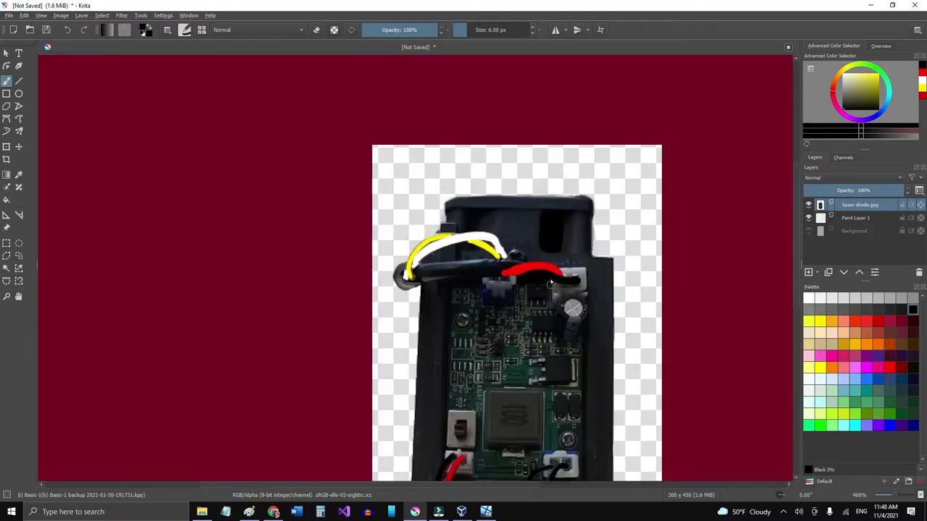
ctrl+scroll(516, 293, up, 4)
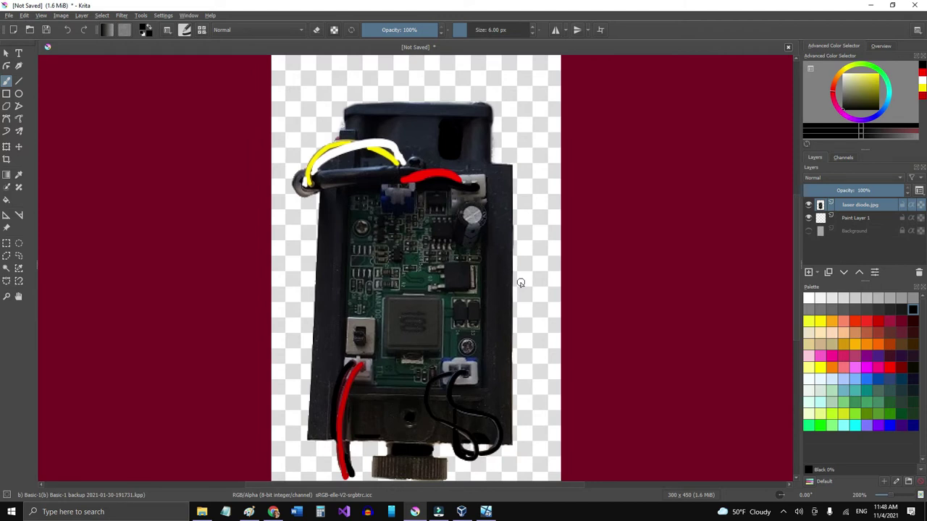
click(121, 16)
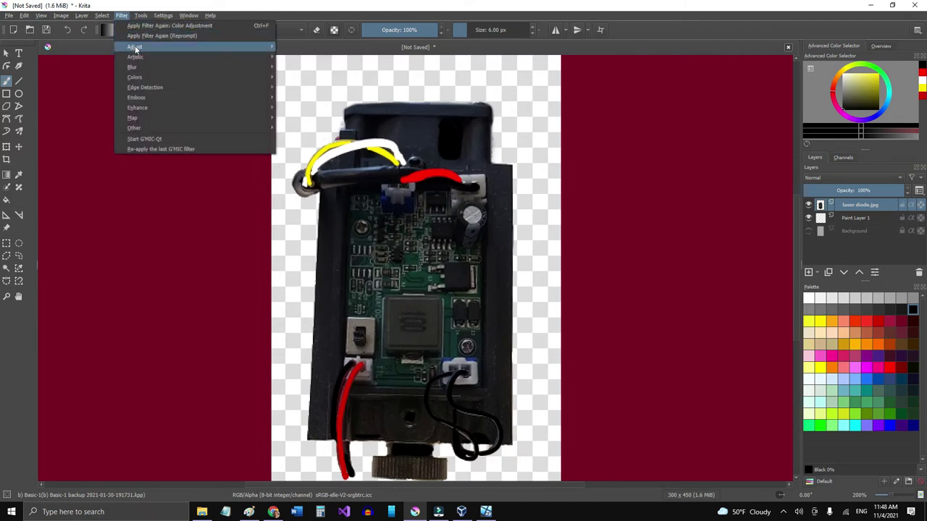
mouse_move(263, 47)
click(313, 148)
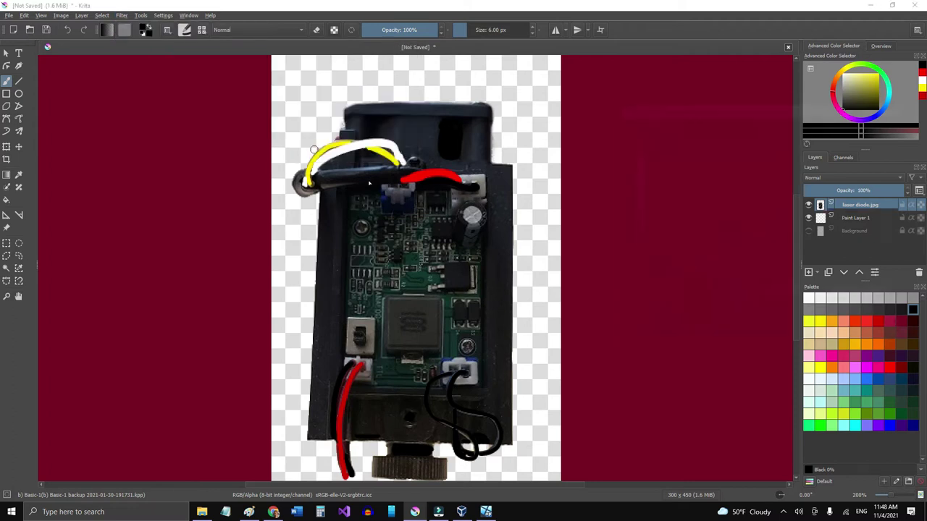
drag(750, 230, 742, 187)
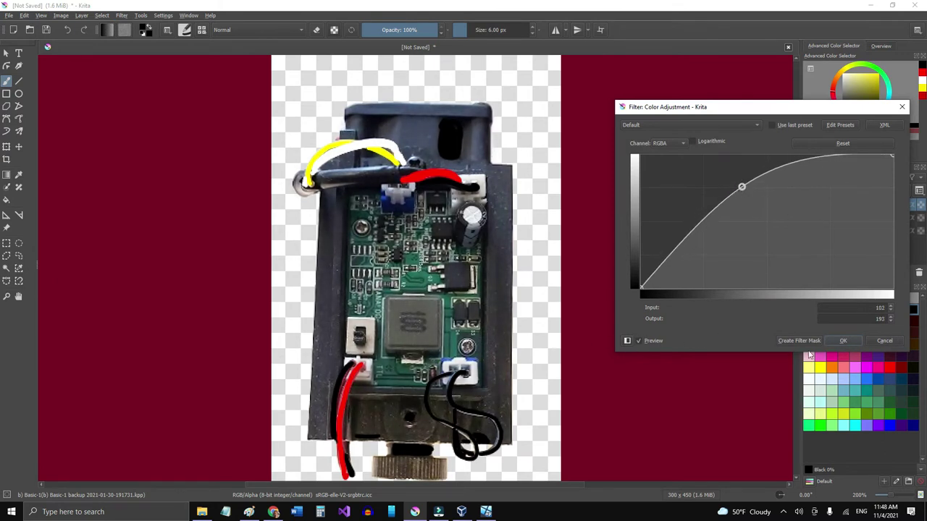
click(847, 340)
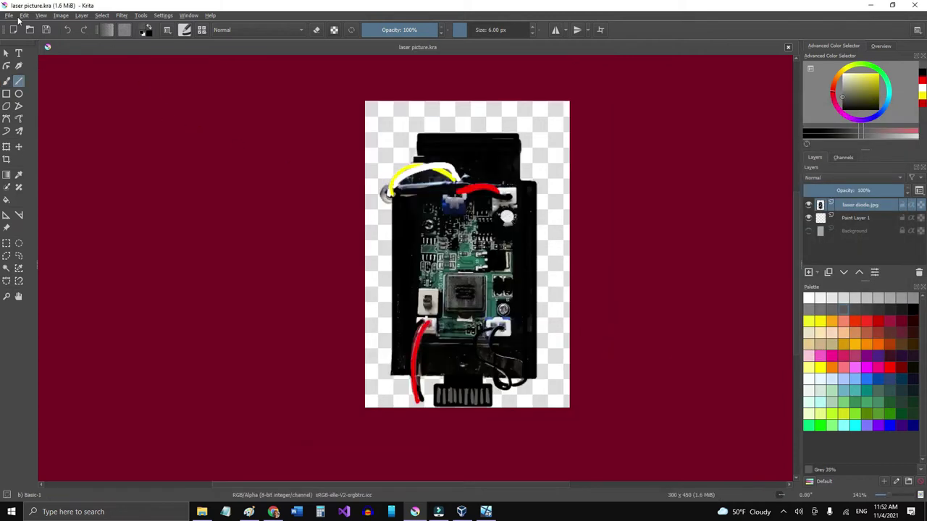
Step: Export the image to the Desktop as the 'laser picture' PNG, then minimize Krita
click(10, 15)
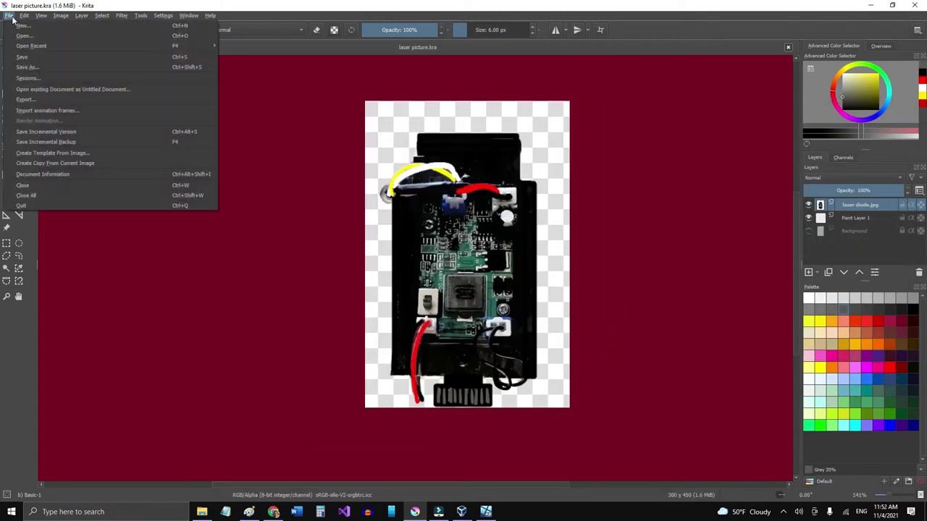
click(36, 105)
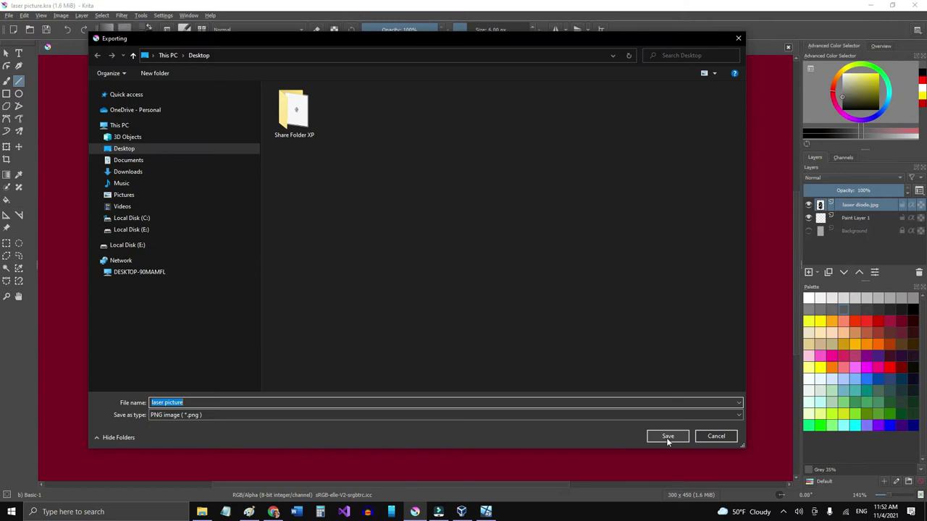
click(666, 437)
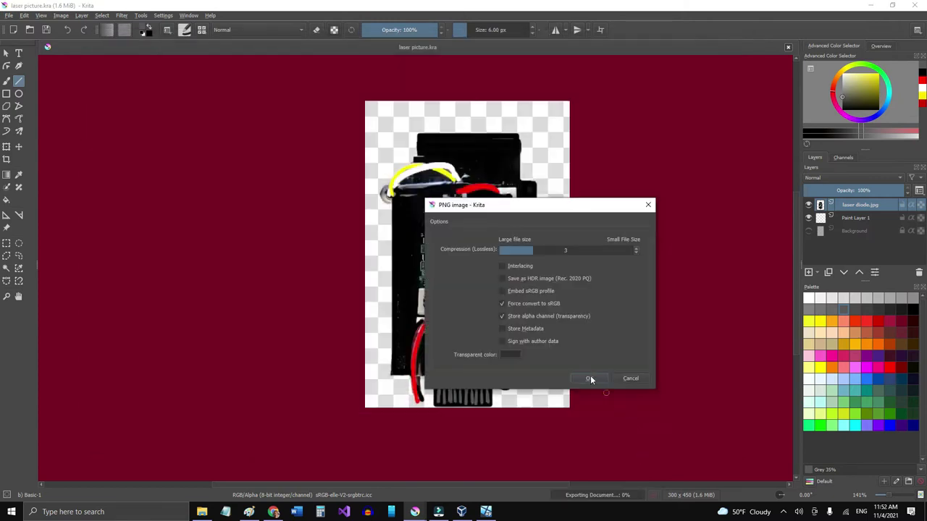
click(590, 378)
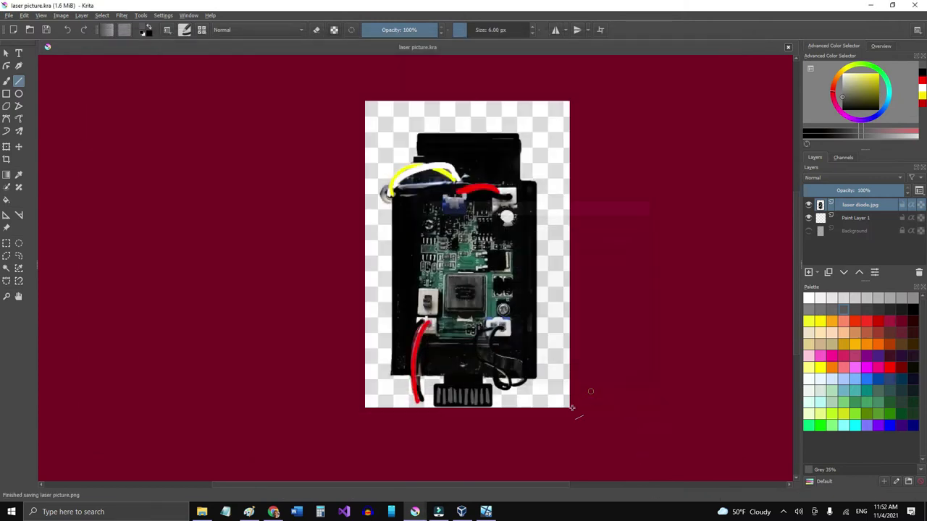
click(871, 6)
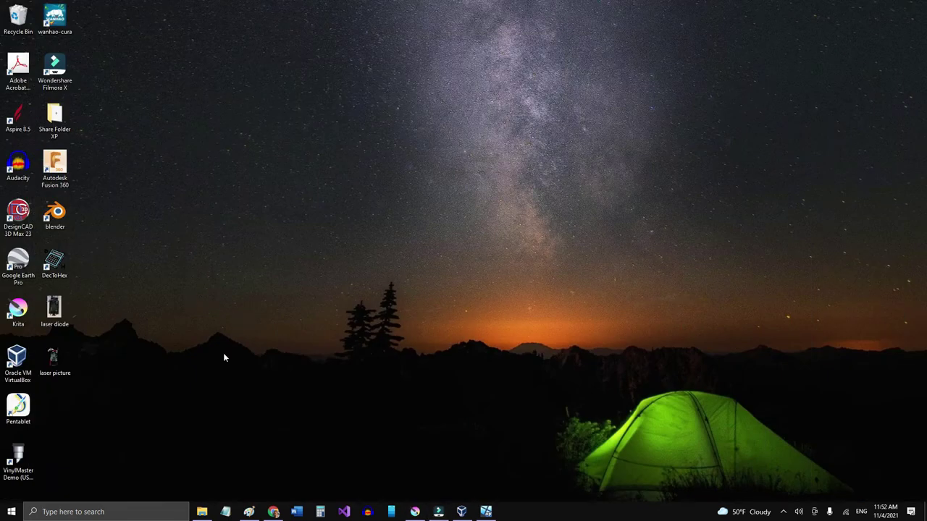
Step: Delete the laser picture file from the desktop and browse into Share Folder XP's Bitmaps
click(71, 375)
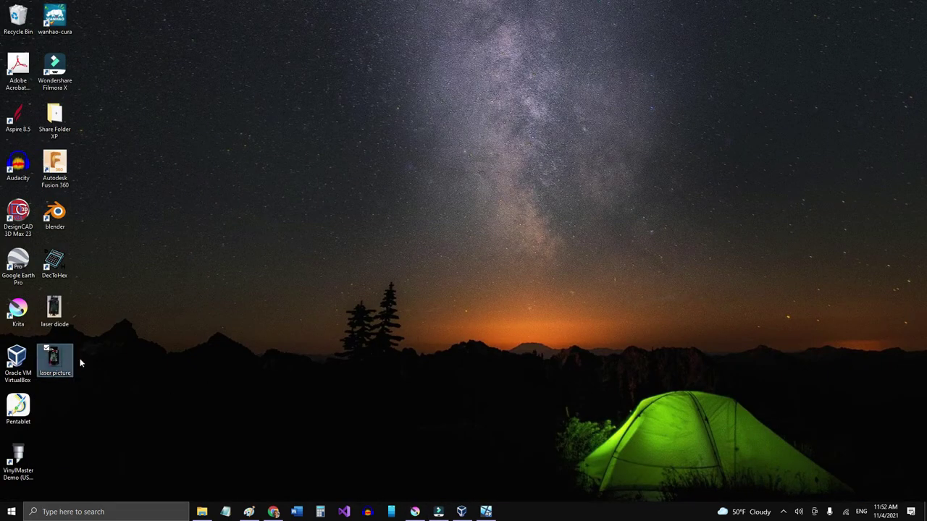
key(Delete)
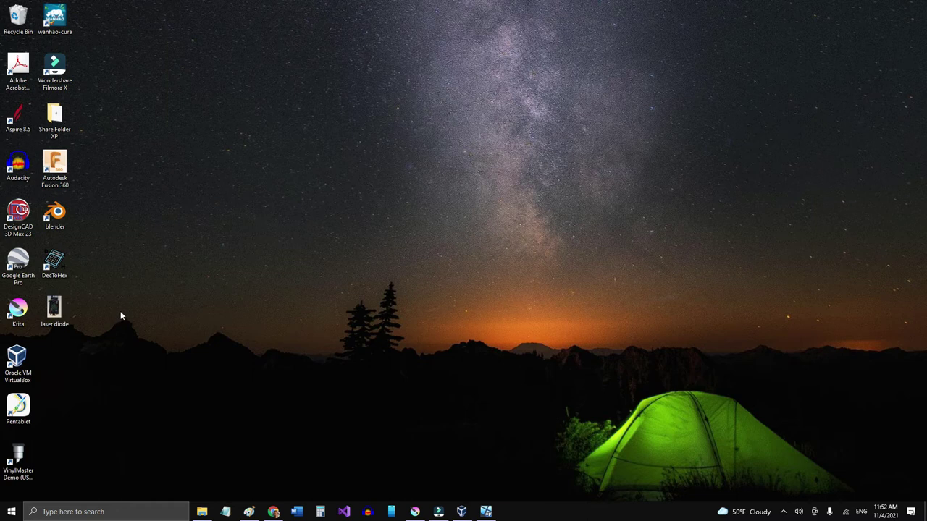
double_click(54, 123)
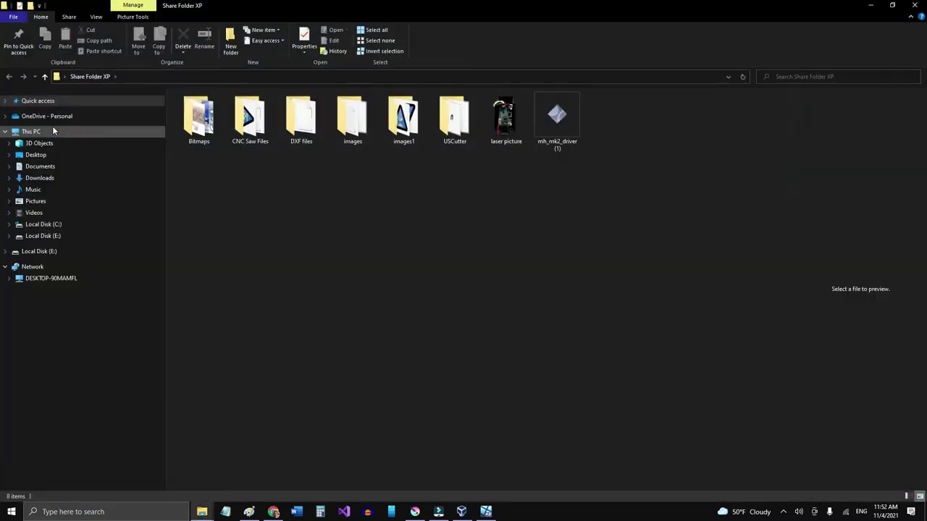
double_click(199, 119)
Step: Check the BackgroundMain image's options in MillBitmaps, then close the Explorer window
right_click(463, 179)
mouse_move(359, 370)
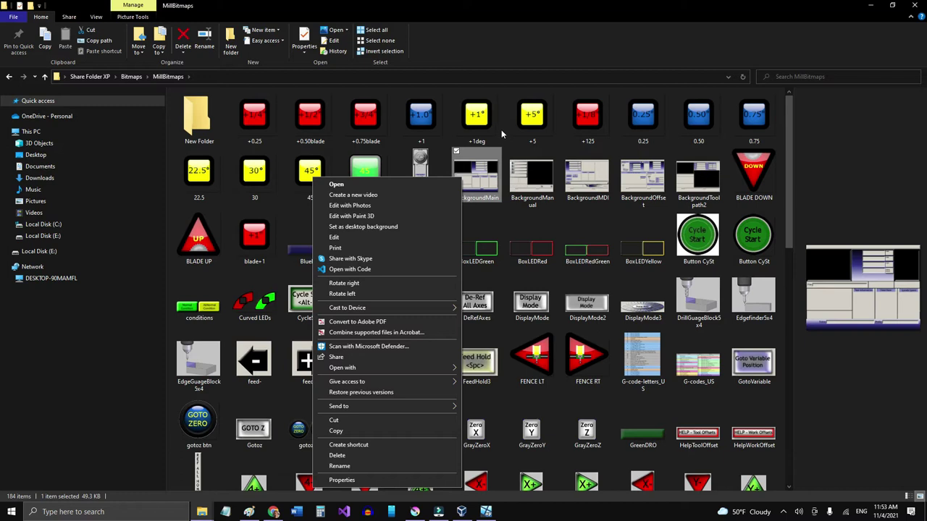
click(871, 110)
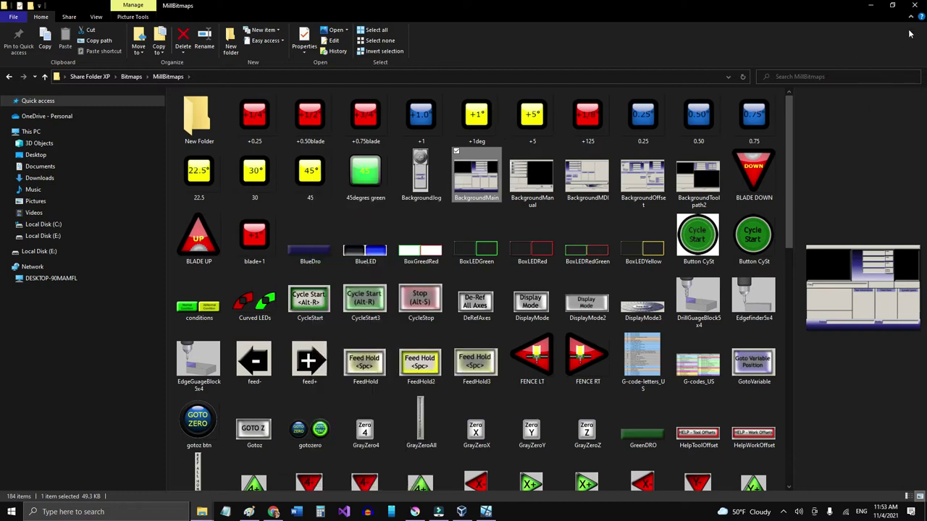
click(914, 6)
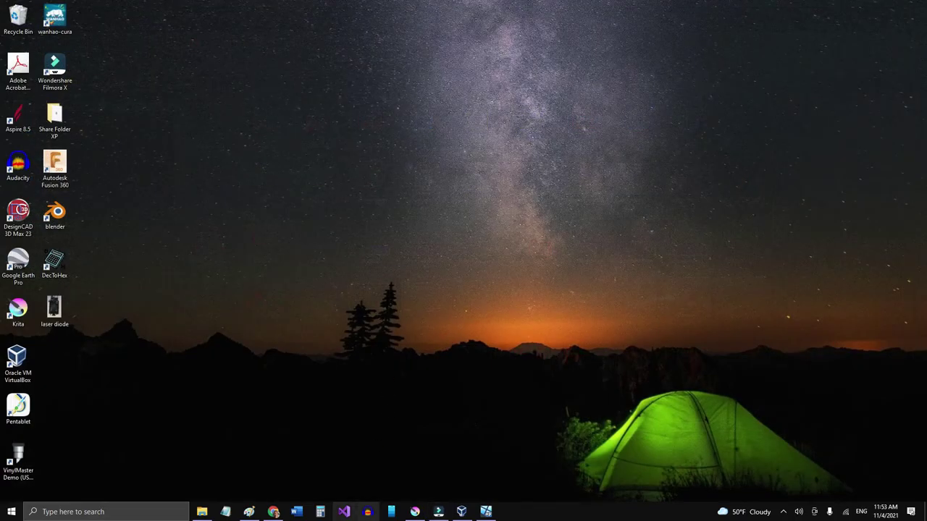
Step: Close laser picture.kra and create a new canvas from the Drawing Practice 1920 × 1080 preset
click(415, 512)
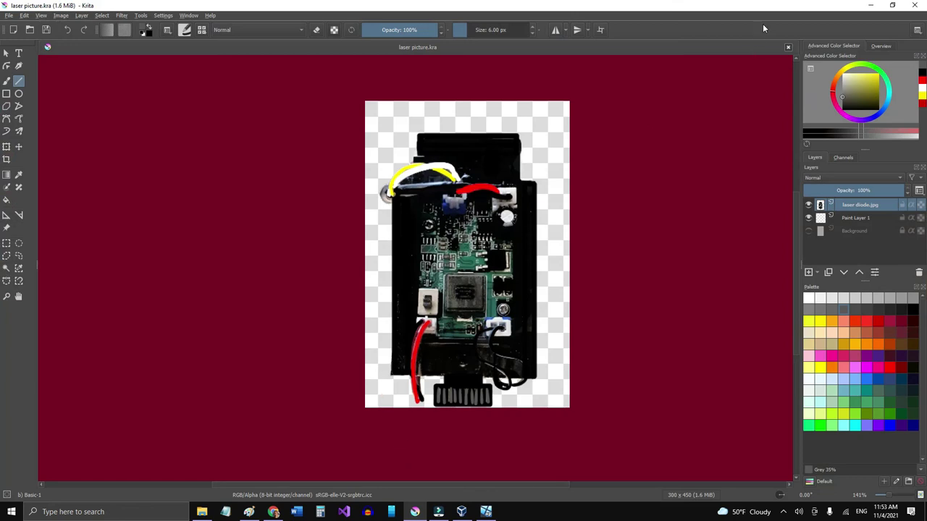
click(788, 48)
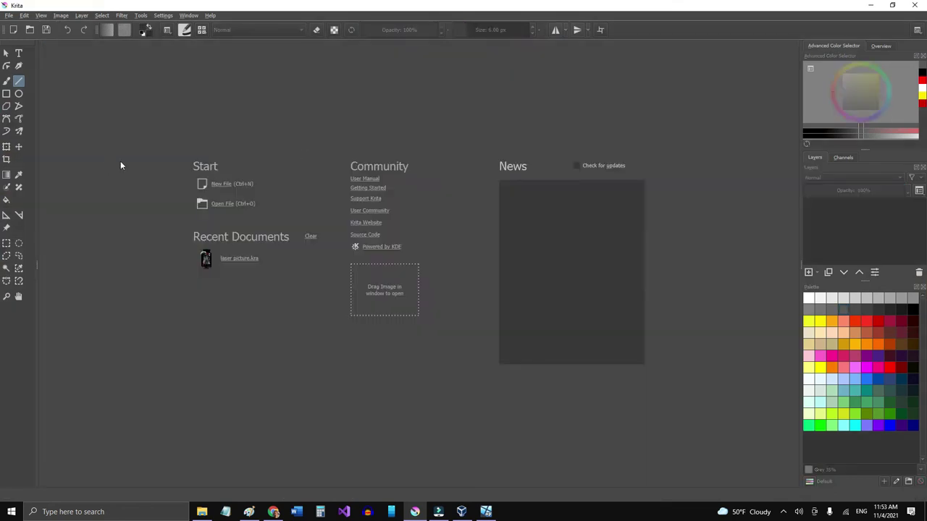
click(205, 183)
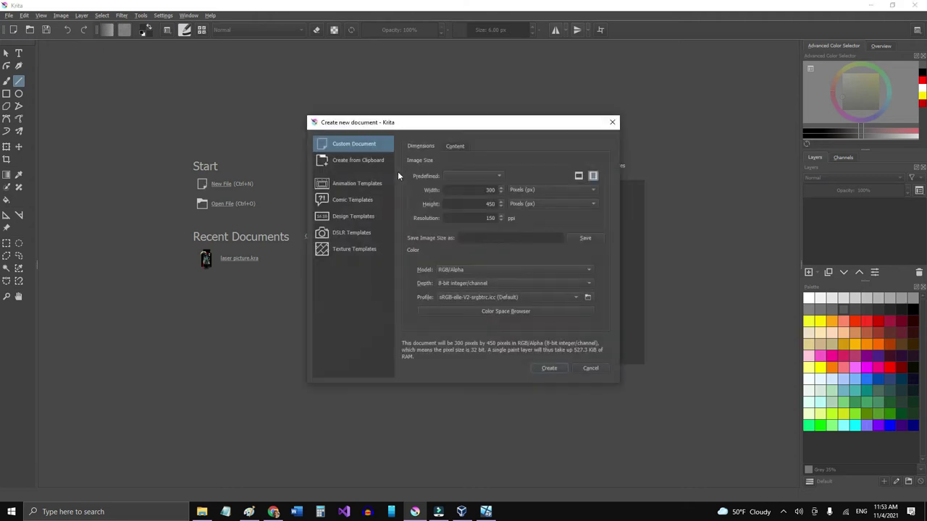
click(452, 175)
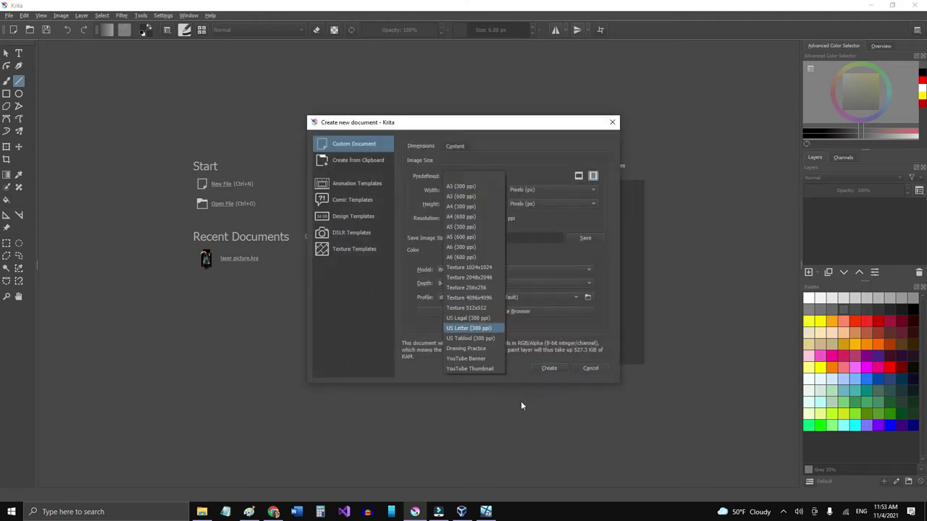
click(474, 351)
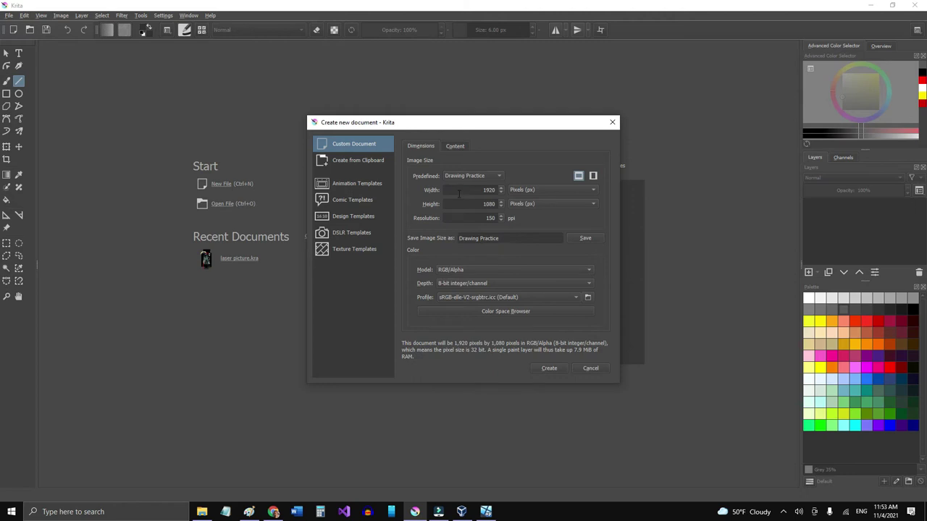
click(556, 372)
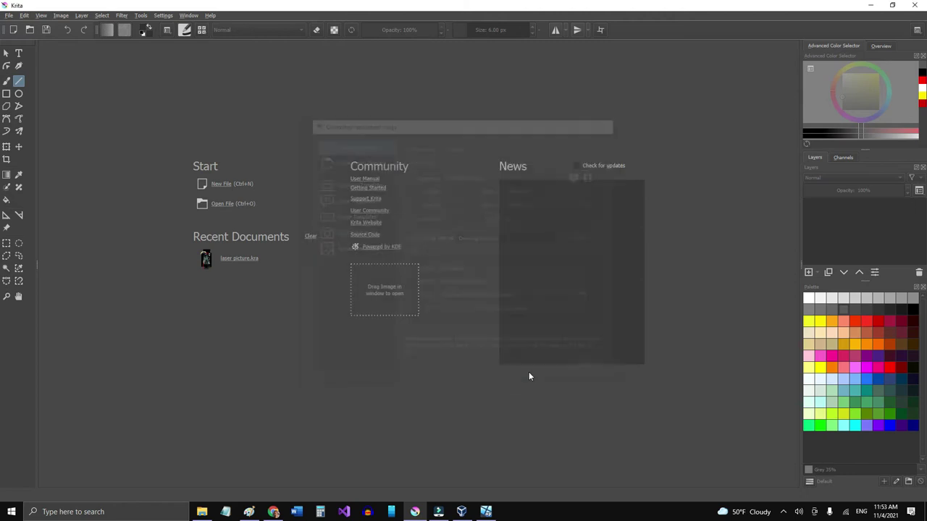
Step: Import BackgroundMain from Share Folder XP > Bitmaps > MillBitmaps as a new layer
scroll(224, 270, down, 2)
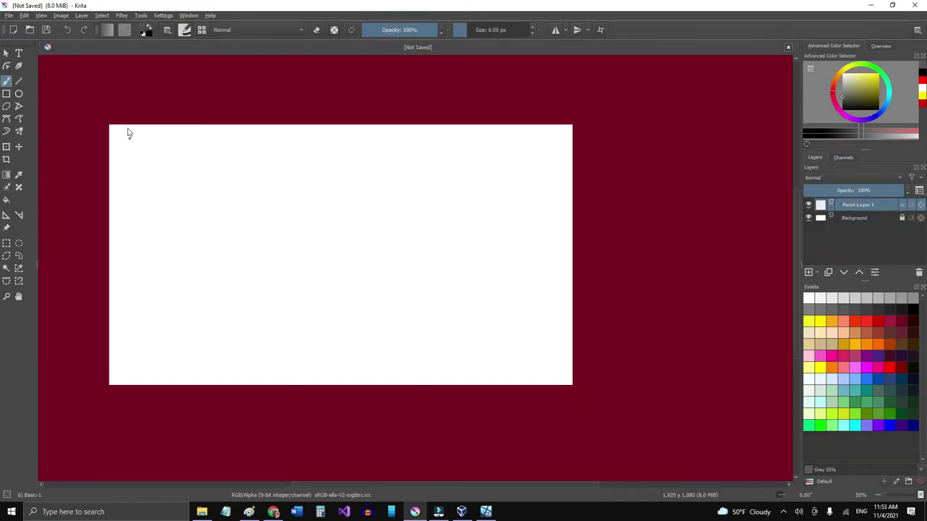
click(81, 16)
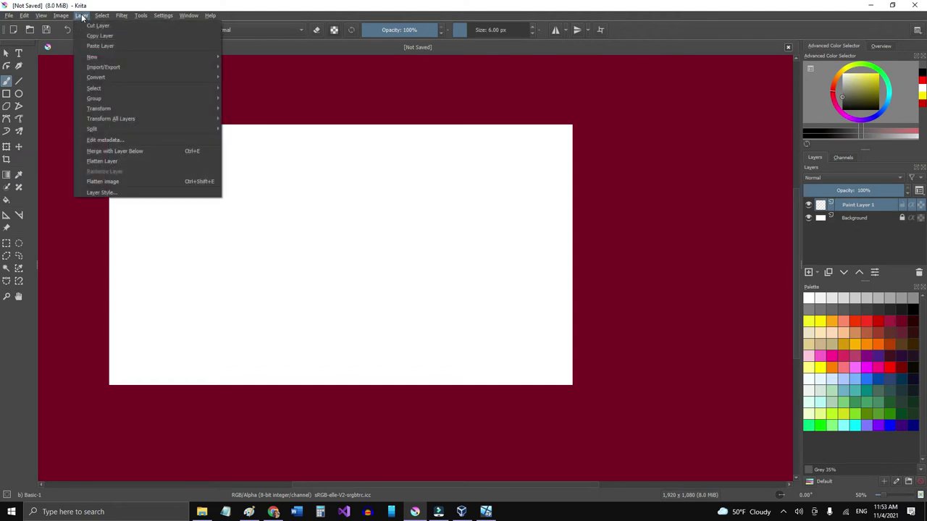
mouse_move(116, 67)
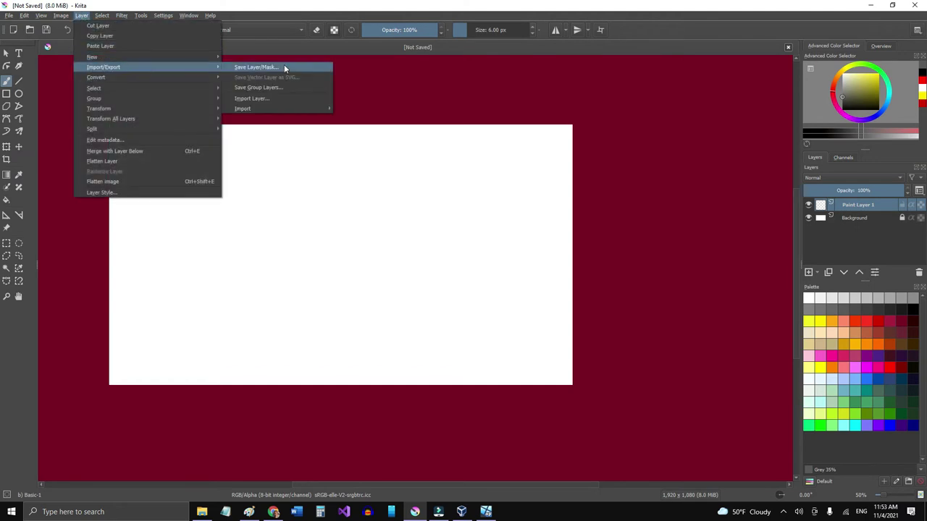
click(267, 100)
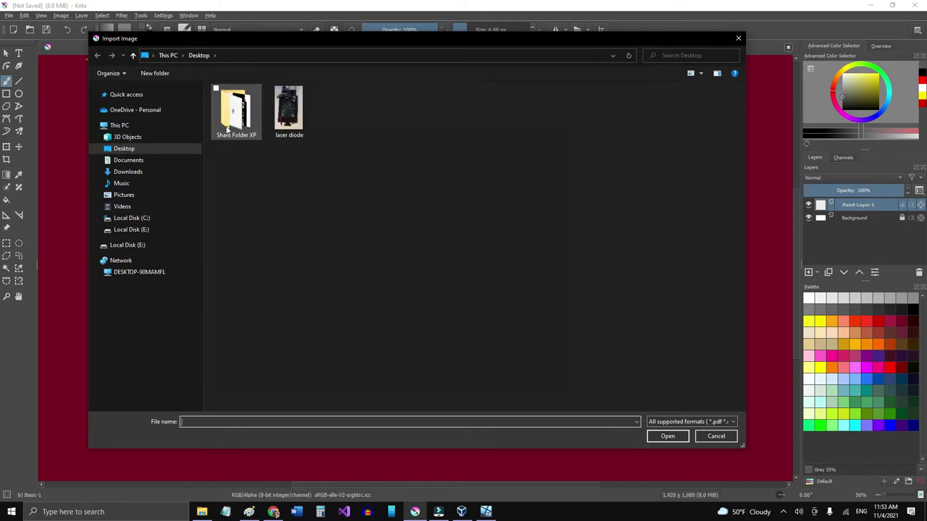
double_click(229, 116)
double_click(237, 131)
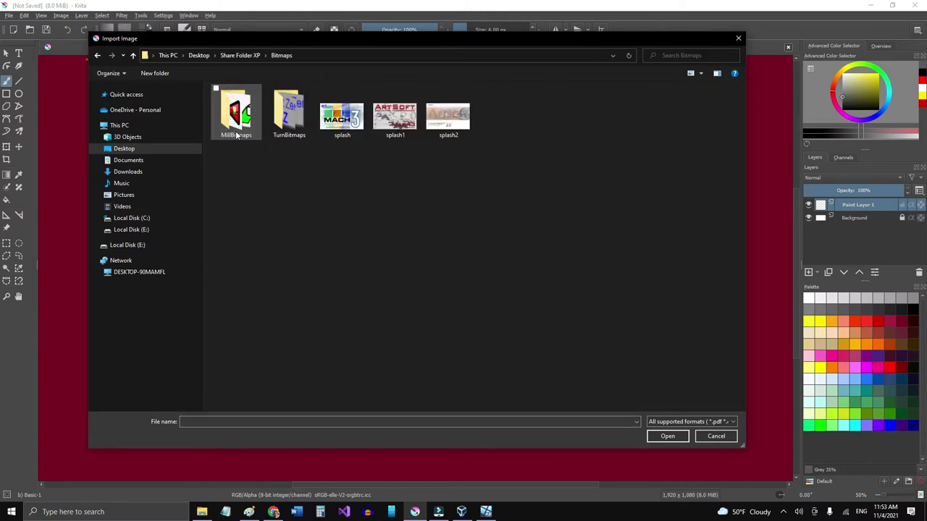
double_click(236, 131)
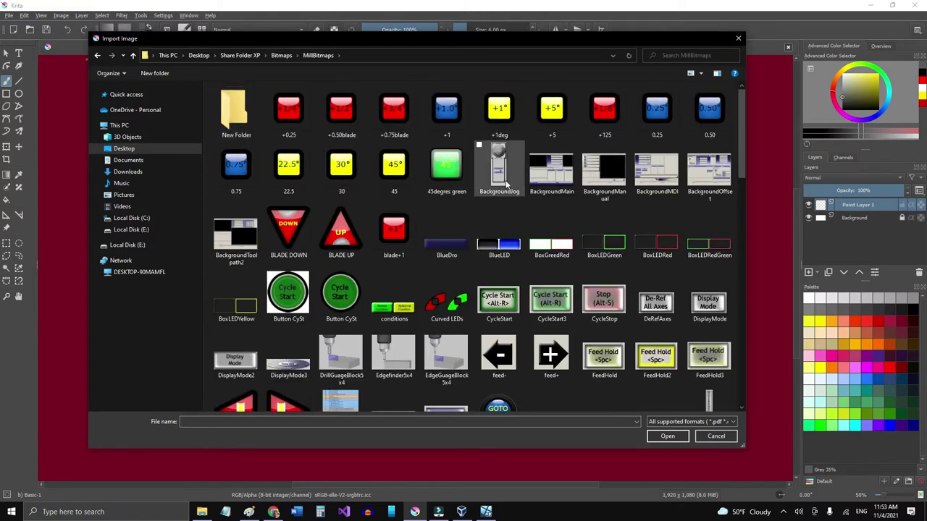
click(553, 181)
key(Return)
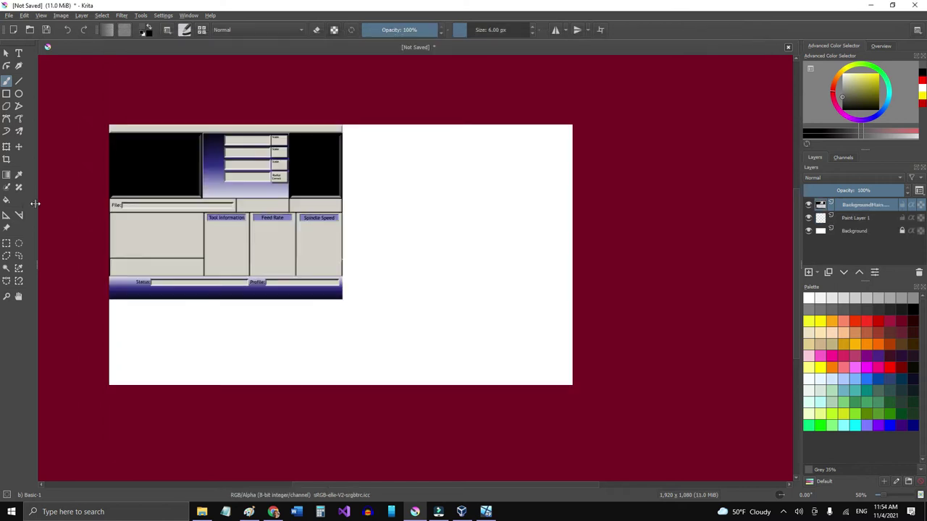
Step: Scale the screen image up to the canvas height and shift it right
click(6, 148)
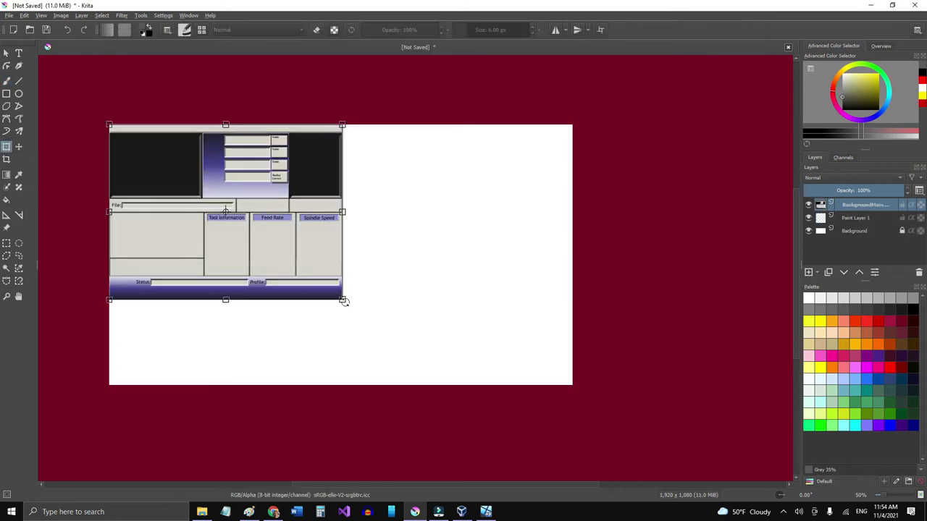
drag(342, 299, 471, 364)
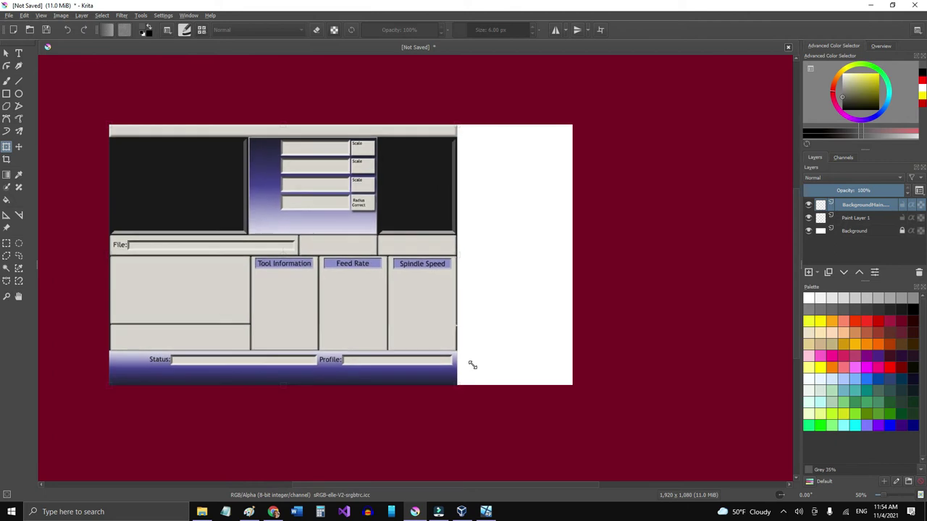
drag(276, 275, 336, 276)
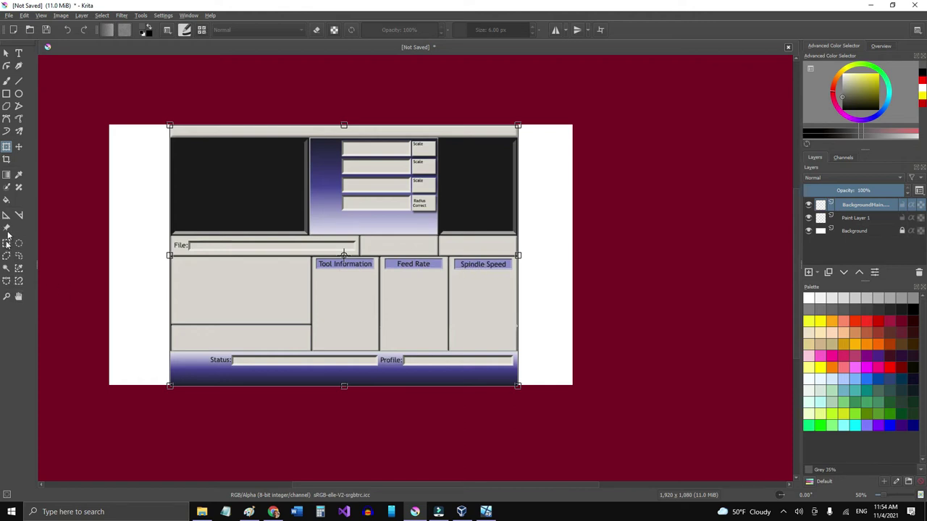
click(5, 94)
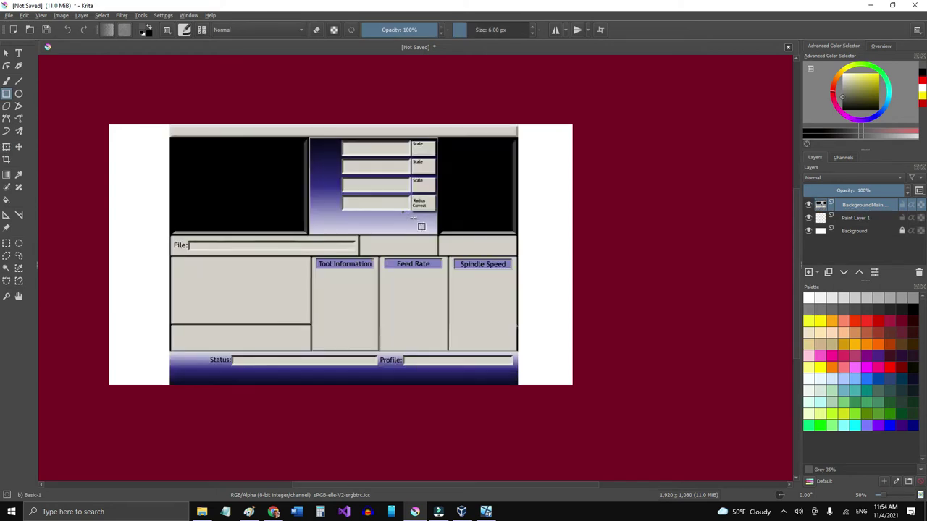
Step: Sample the panel's light grey and cover the Spindle Speed label with a foreground-filled rectangle
ctrl+click(486, 295)
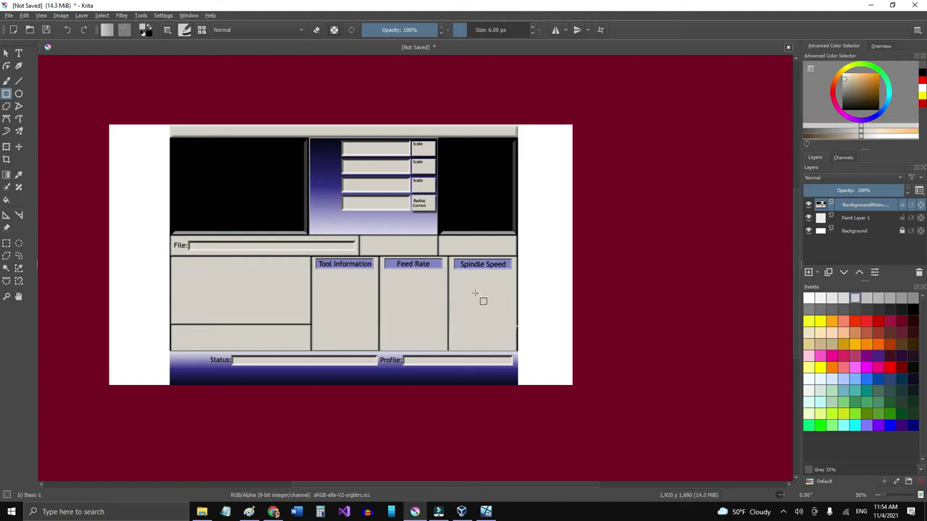
click(167, 31)
click(191, 57)
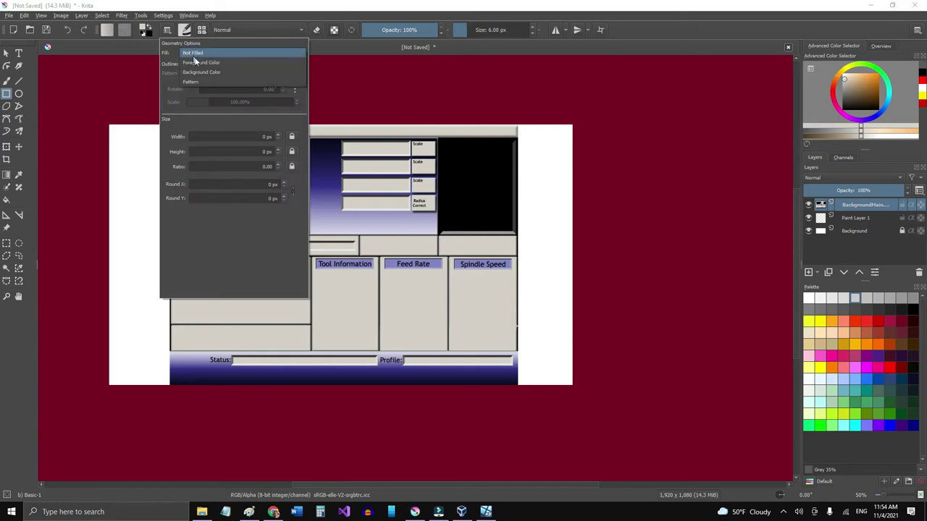
click(200, 63)
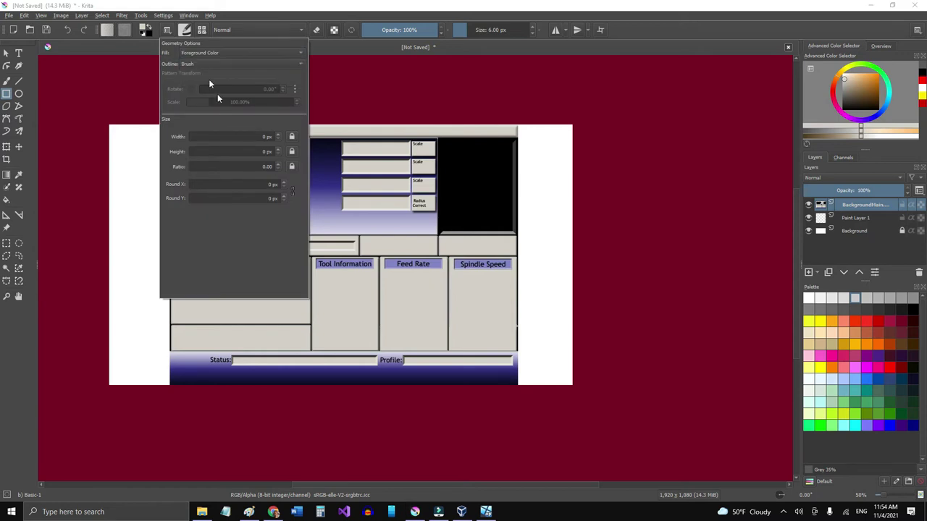
click(455, 265)
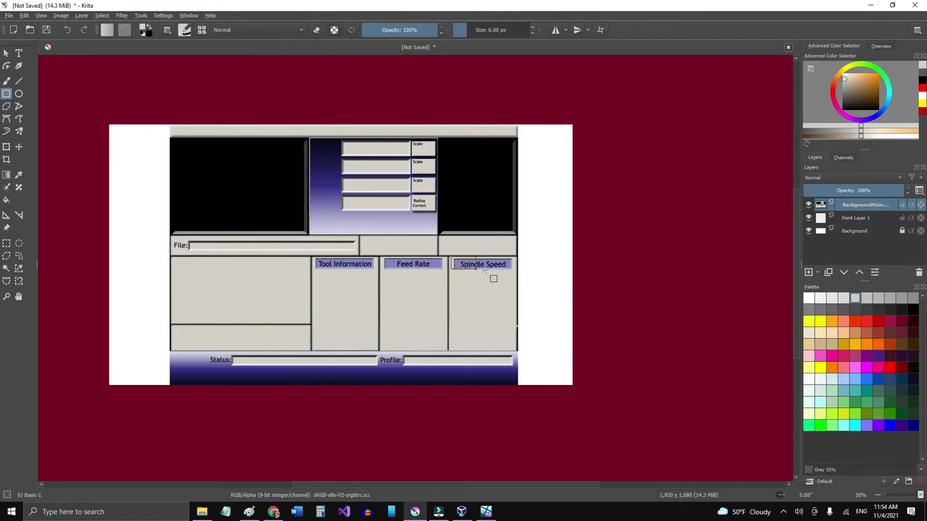
key(Delete)
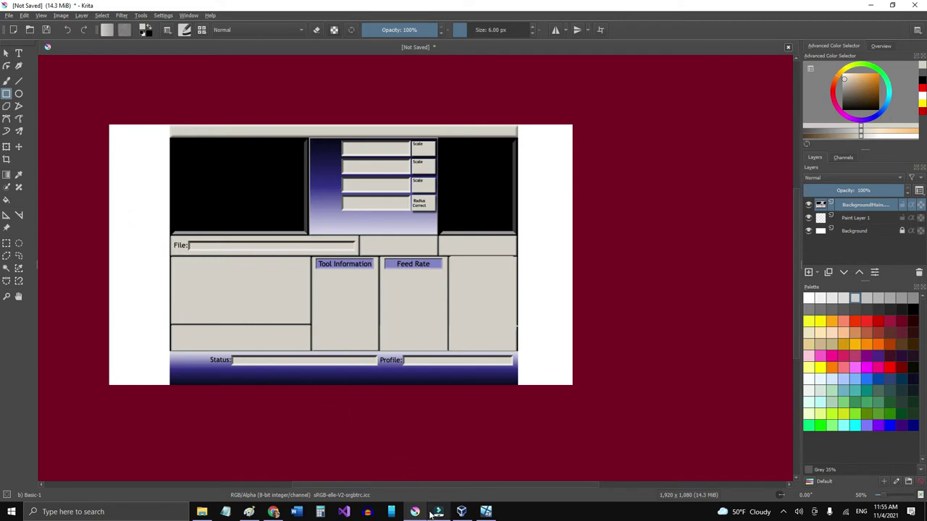
Step: Import the laser picture image from Share Folder XP as a new layer
click(81, 15)
mouse_move(167, 65)
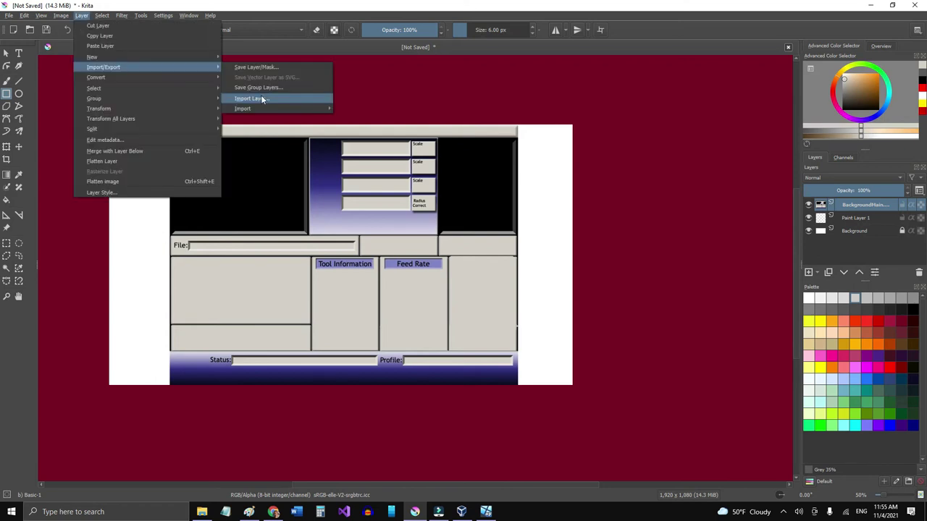
click(261, 95)
key(alt+Up)
click(551, 116)
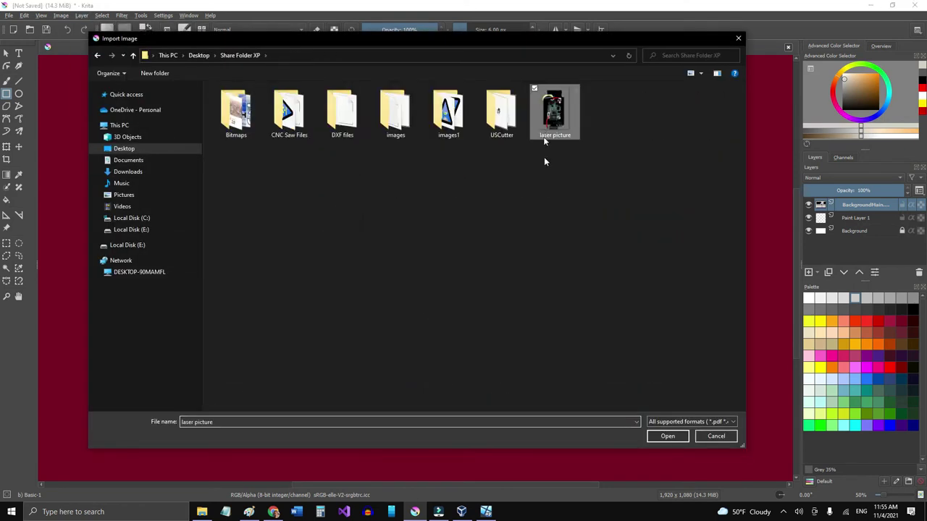
click(660, 438)
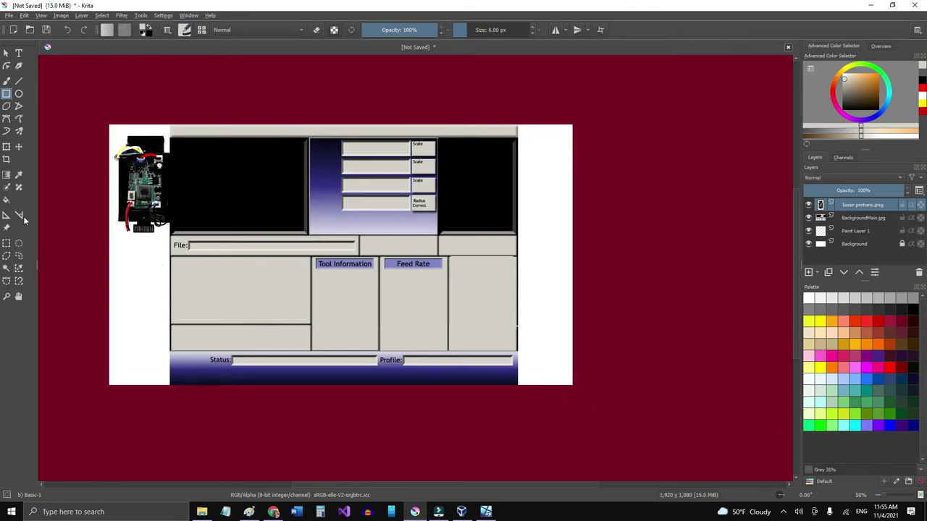
Step: Move the laser picture into the lower-right panel and shrink it to fit
click(7, 146)
drag(142, 184, 492, 311)
scroll(493, 312, up, 5)
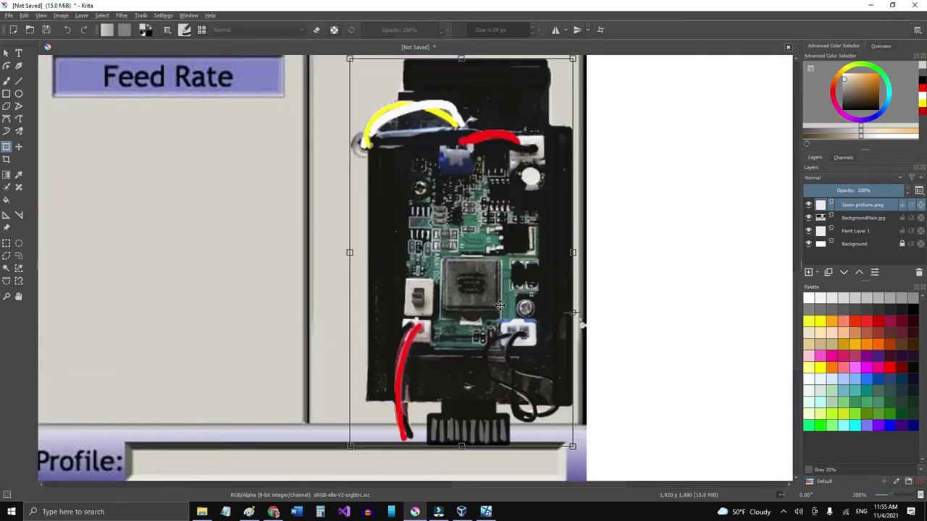
scroll(504, 318, down, 2)
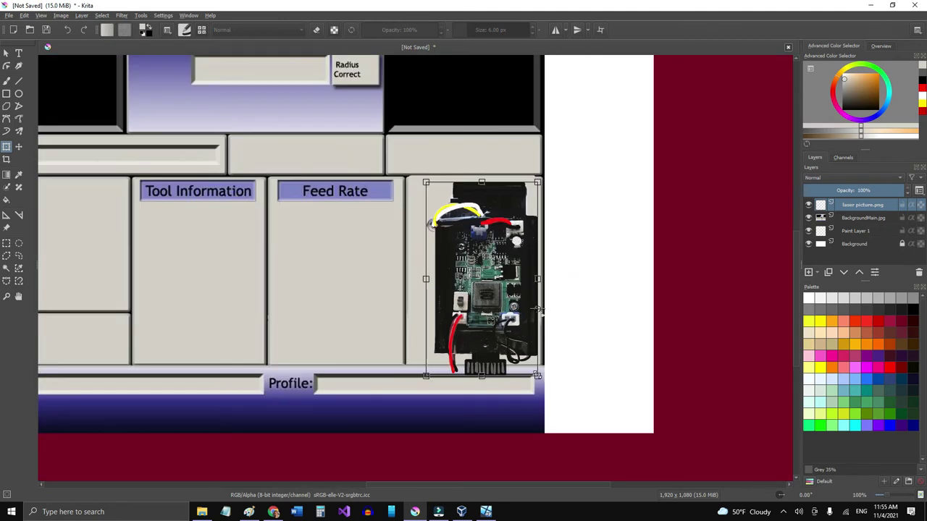
drag(537, 375, 490, 319)
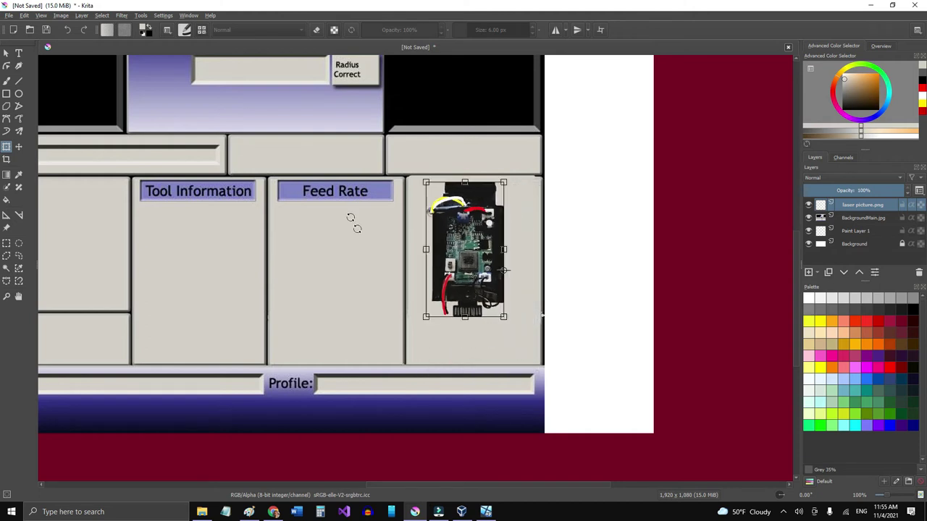
drag(475, 228, 480, 253)
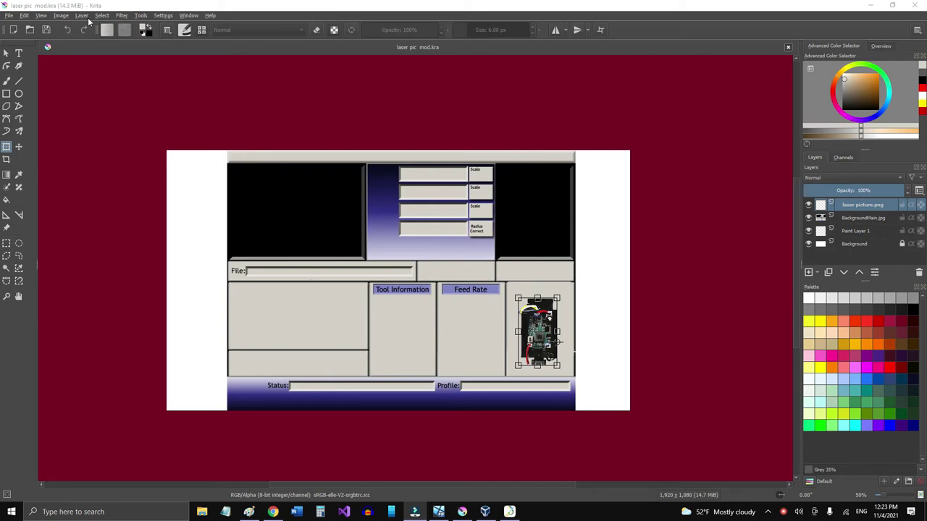
Step: Trim the canvas to the BackgroundMain layer, making it 1,443 × 1,078 px
click(61, 15)
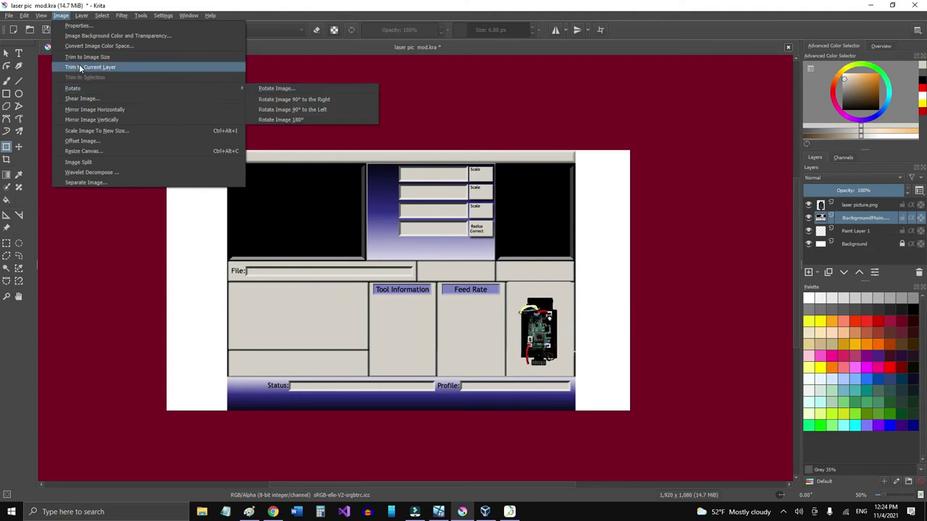
click(80, 68)
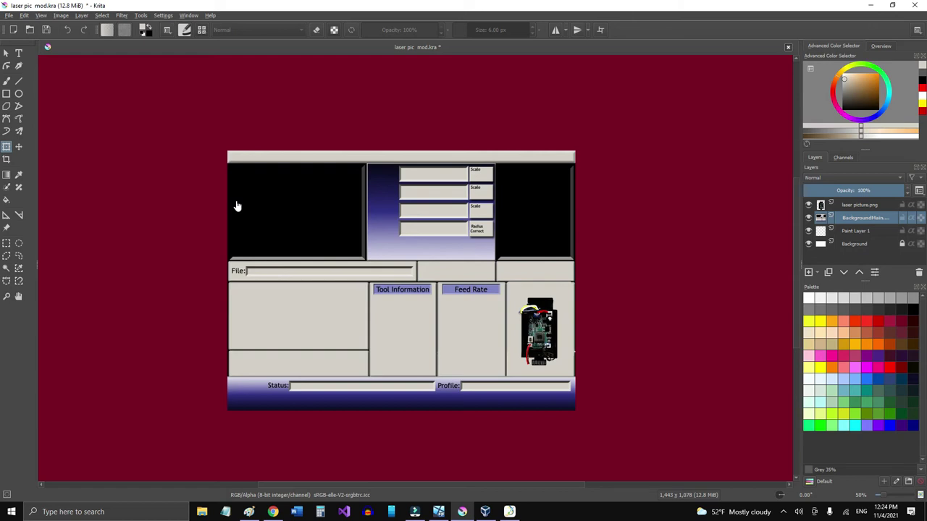
Step: Hide Krita, switch to the Windows XP VM and bring MachScreen with Copy2 of 1024.set forward
key(super+d)
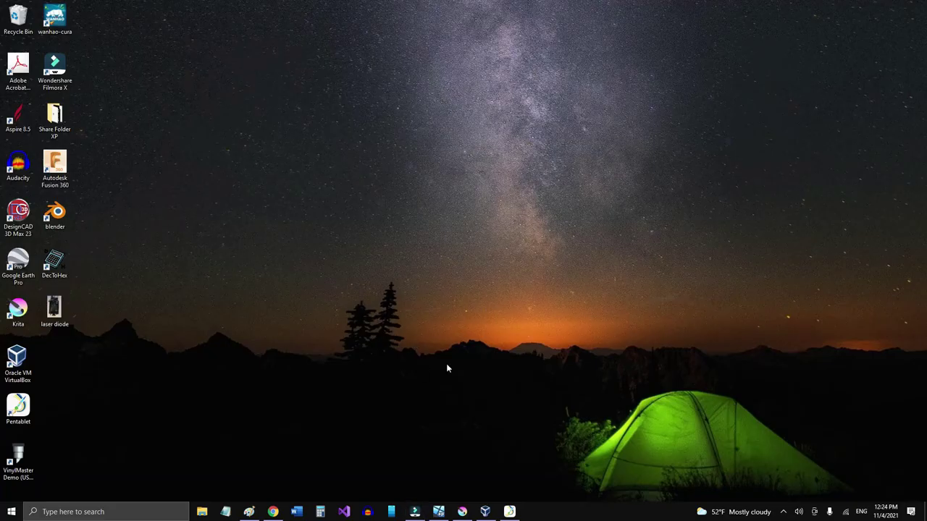
click(439, 512)
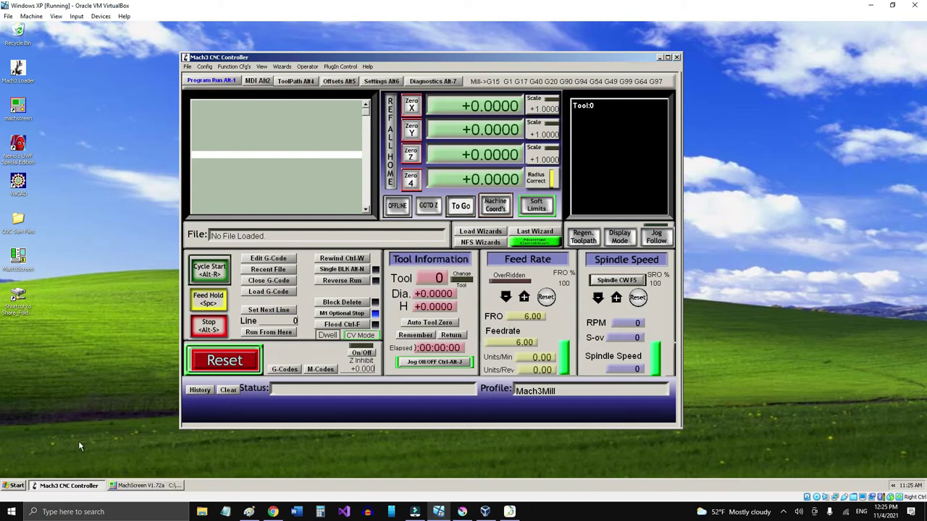
click(57, 487)
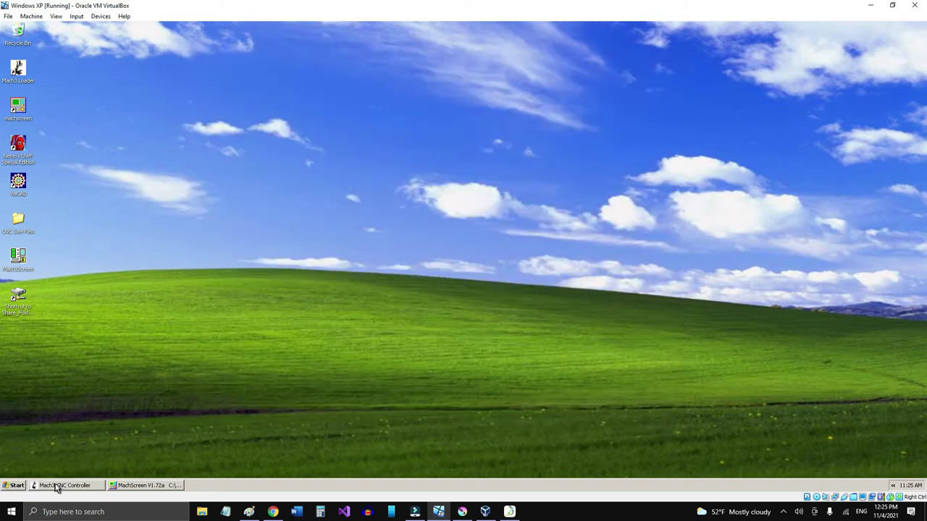
click(56, 487)
click(148, 485)
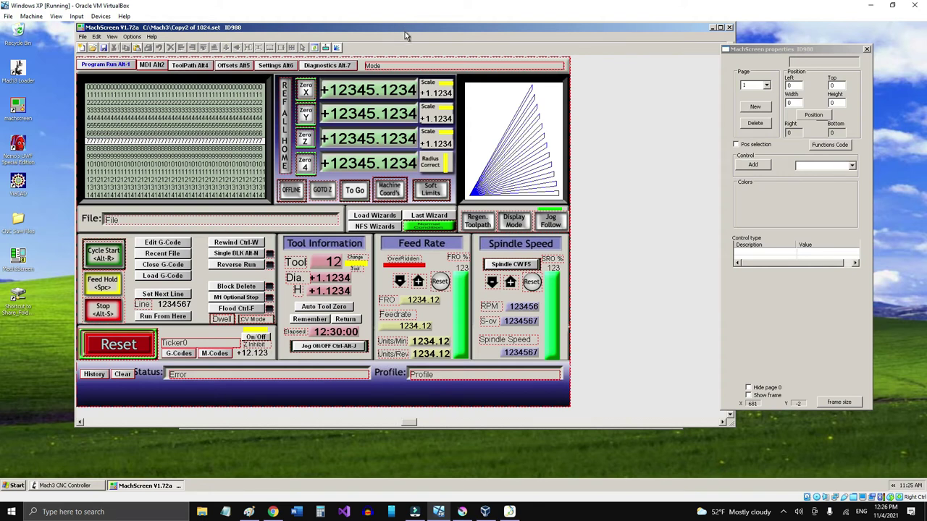
drag(404, 32, 410, 32)
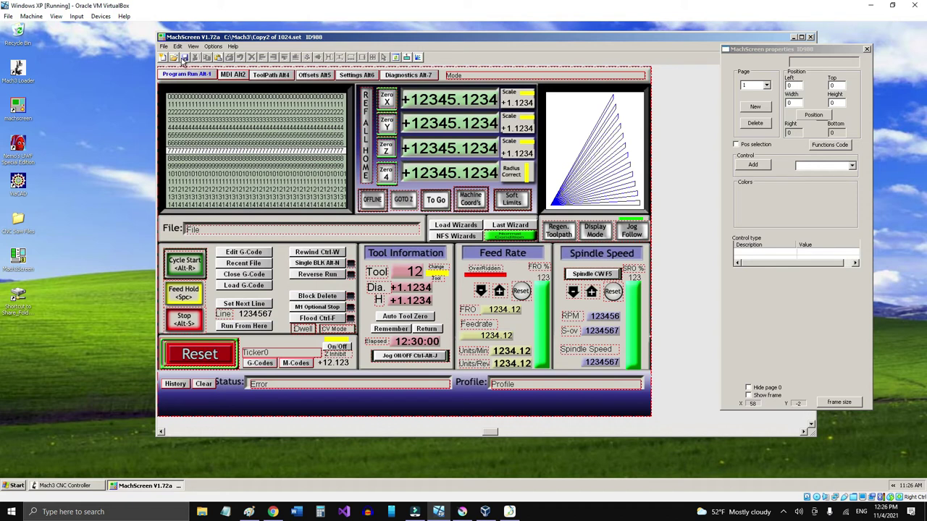
Step: Save the screen set as 'main LASER diode mod.set' by prefixing the name with 'main'
click(163, 46)
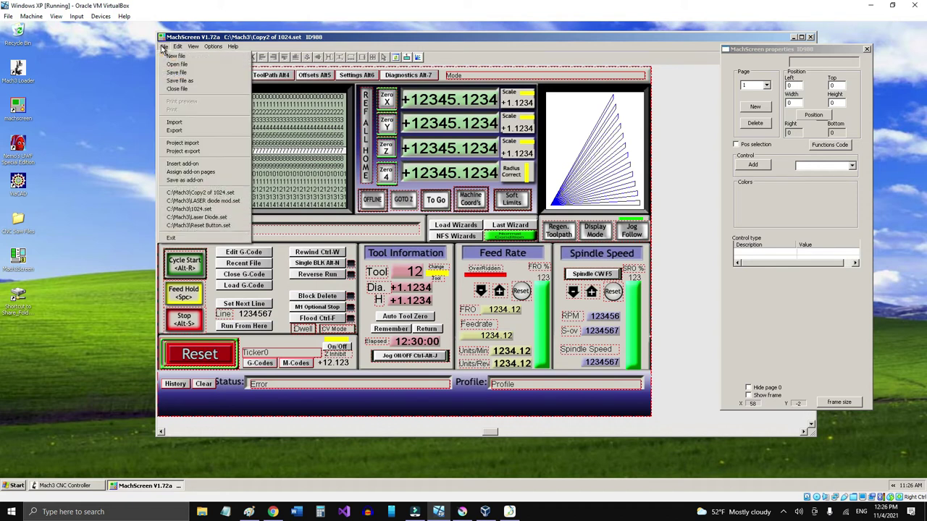
click(178, 80)
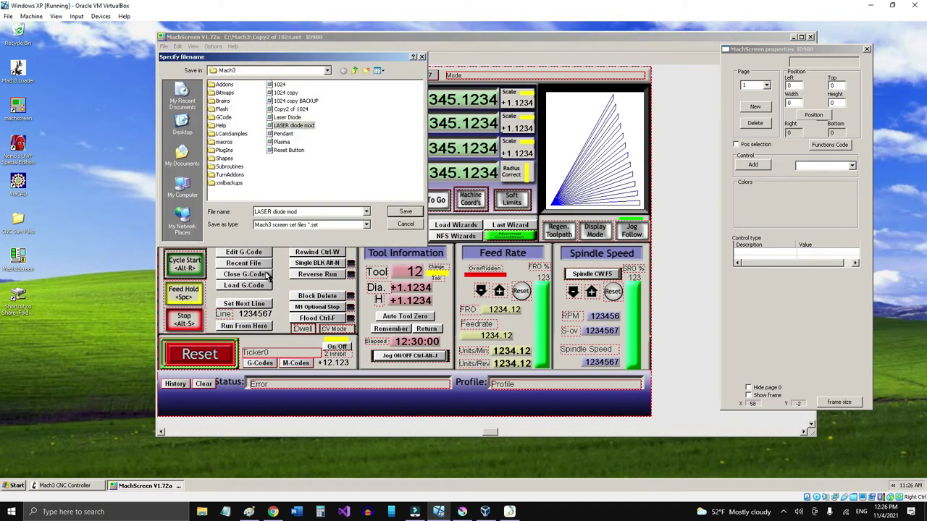
click(255, 212)
text(main)
click(406, 212)
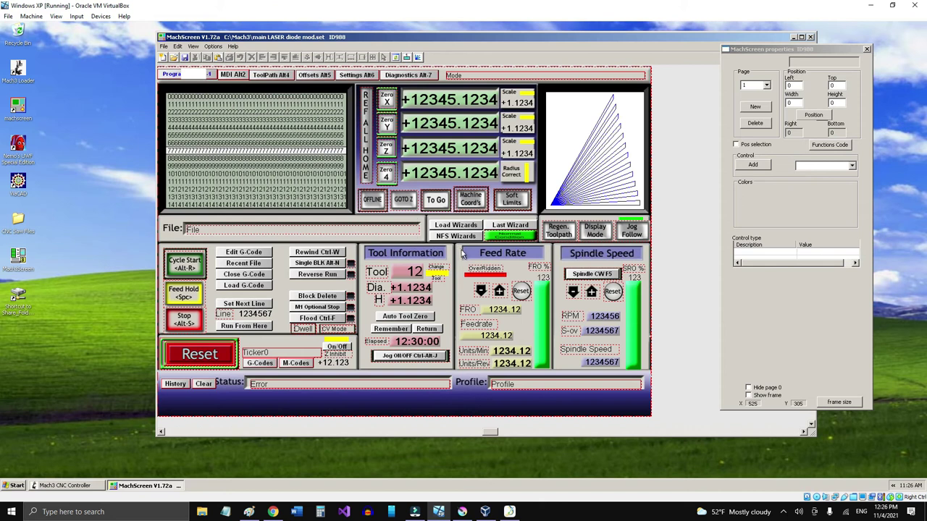
Step: Select the page background and browse for a replacement image, with files shown as thumbnails
click(649, 368)
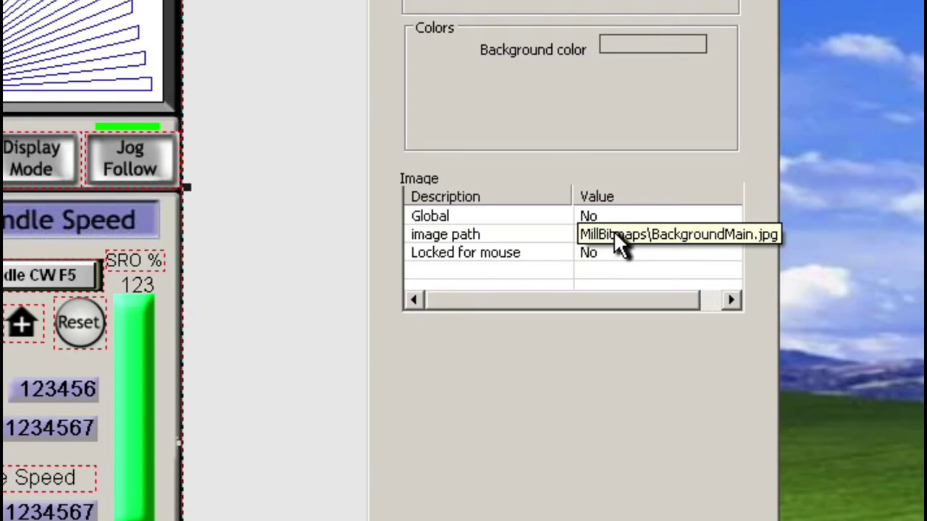
click(614, 234)
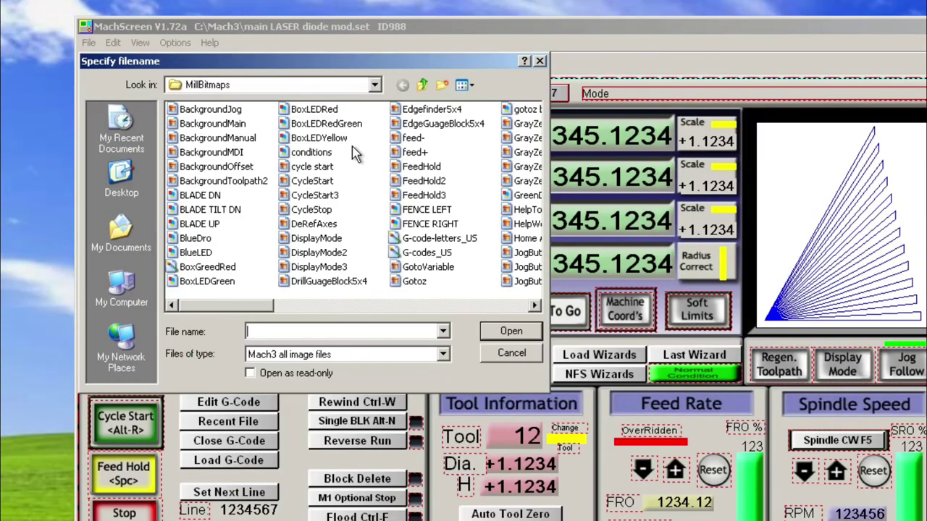
click(459, 87)
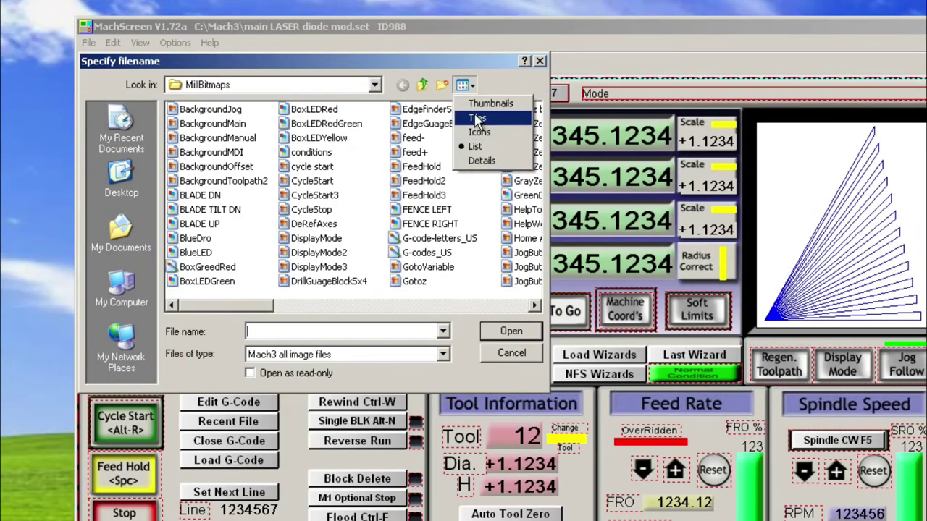
click(487, 104)
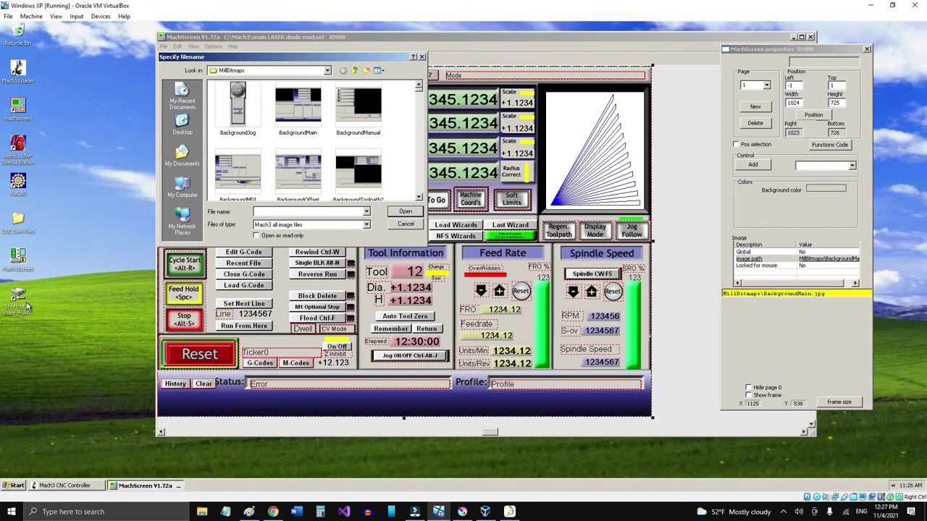
Step: Browse the shared folder to Bitmaps > MillBitmaps > New Folder holding the edited image
double_click(27, 307)
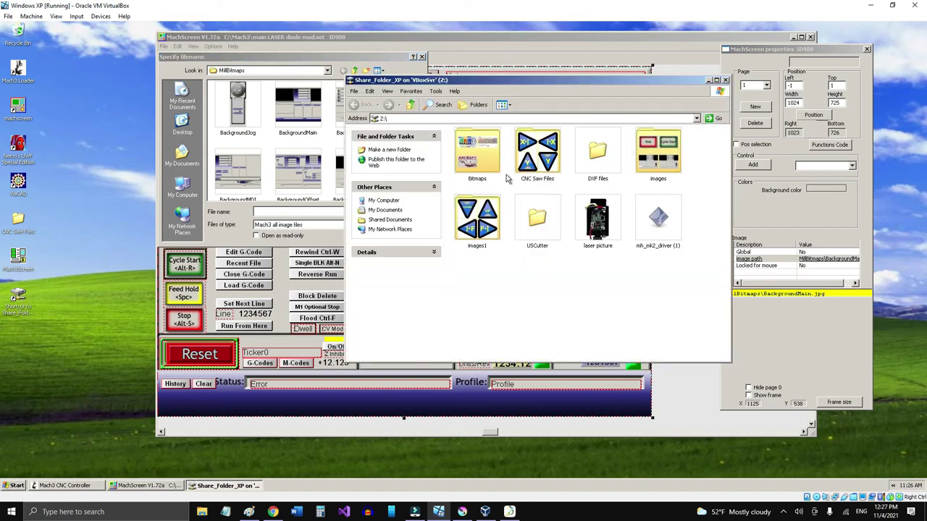
double_click(486, 162)
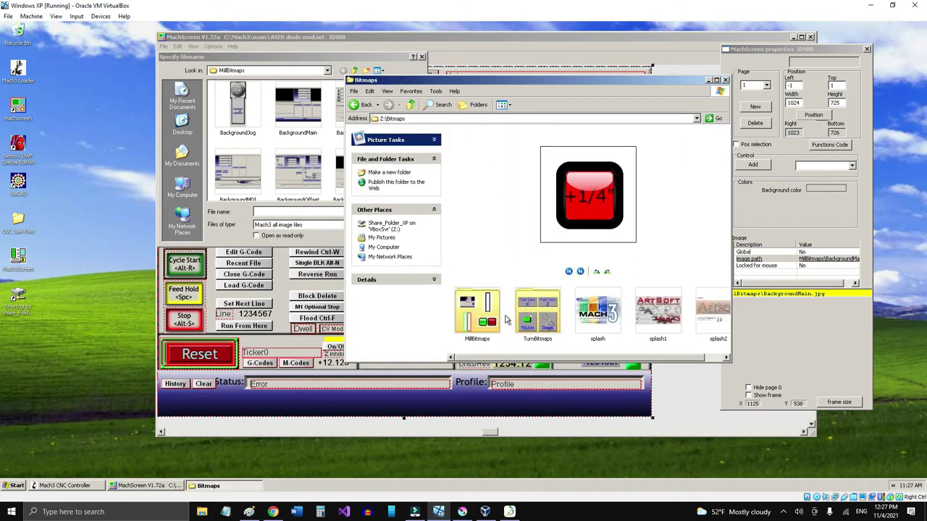
click(499, 321)
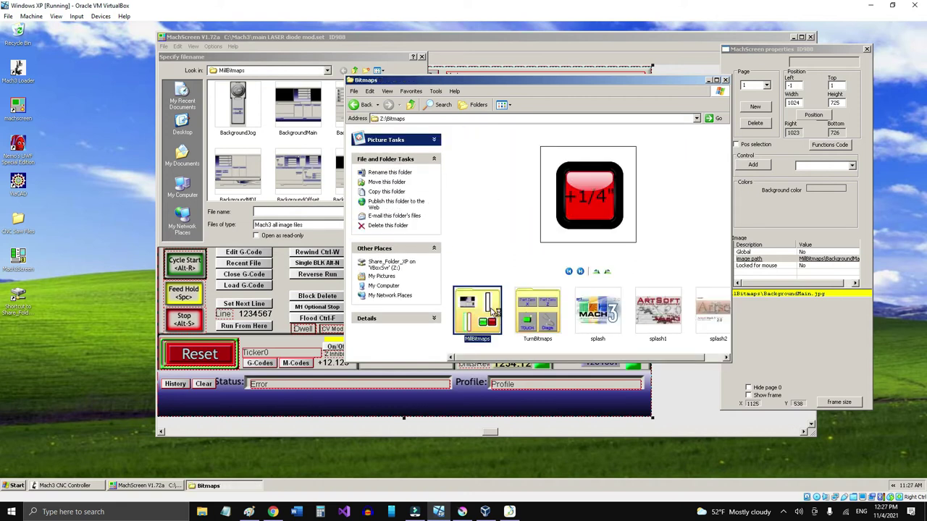
double_click(492, 310)
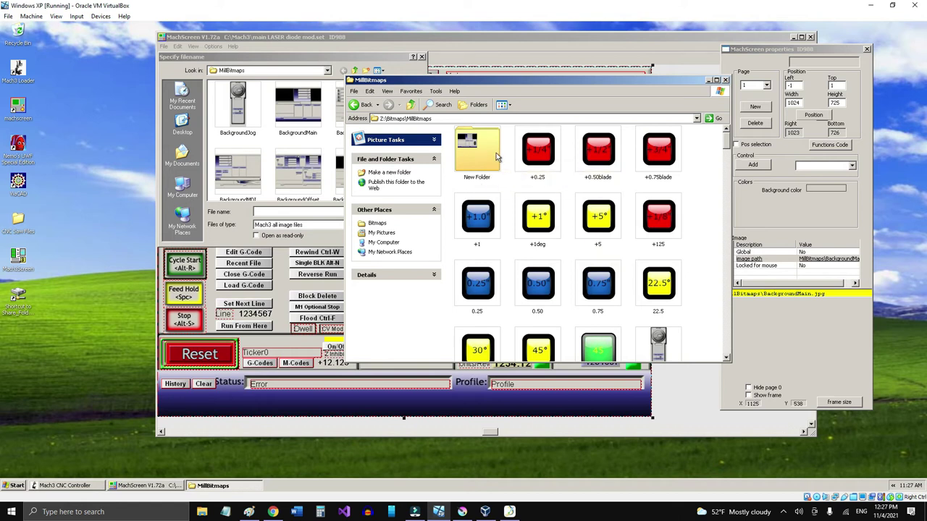
double_click(490, 157)
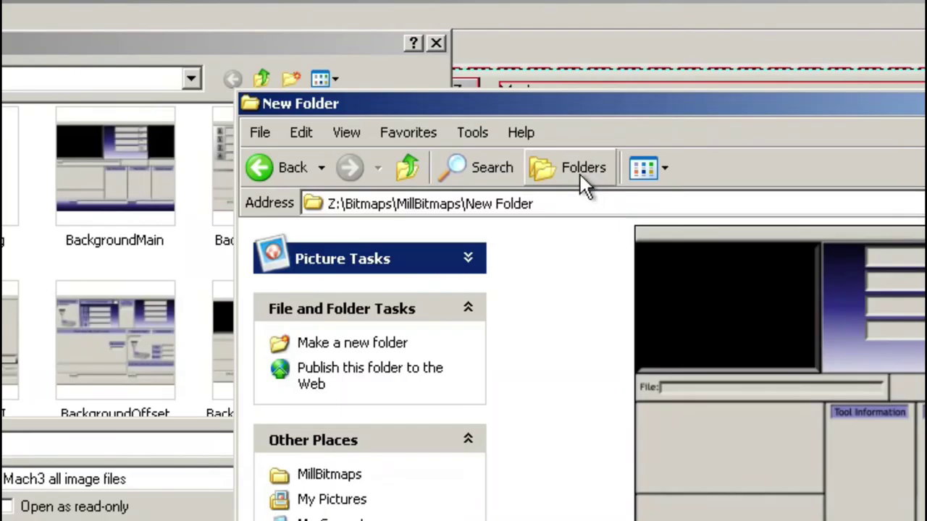
Step: Copy the edited image into C:\Mach3\Bitmaps\MillBitmaps via the folder tree
click(580, 174)
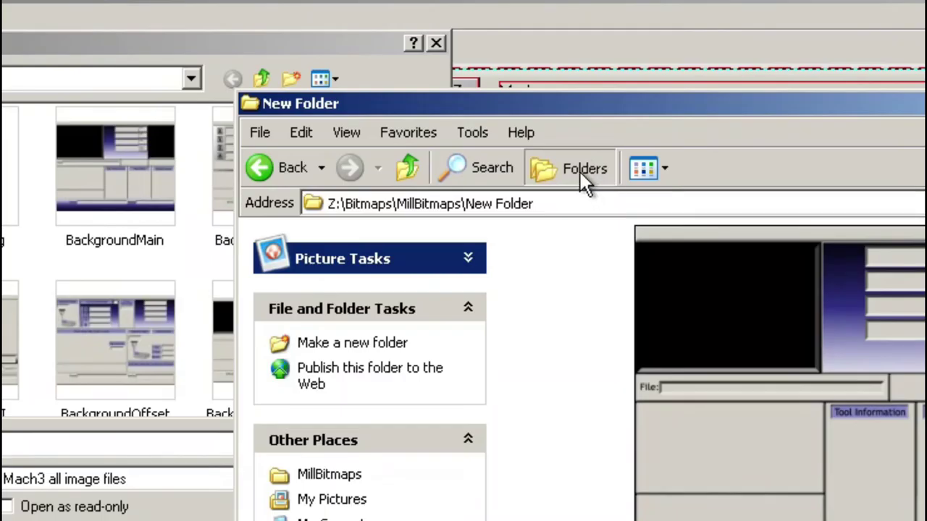
click(279, 323)
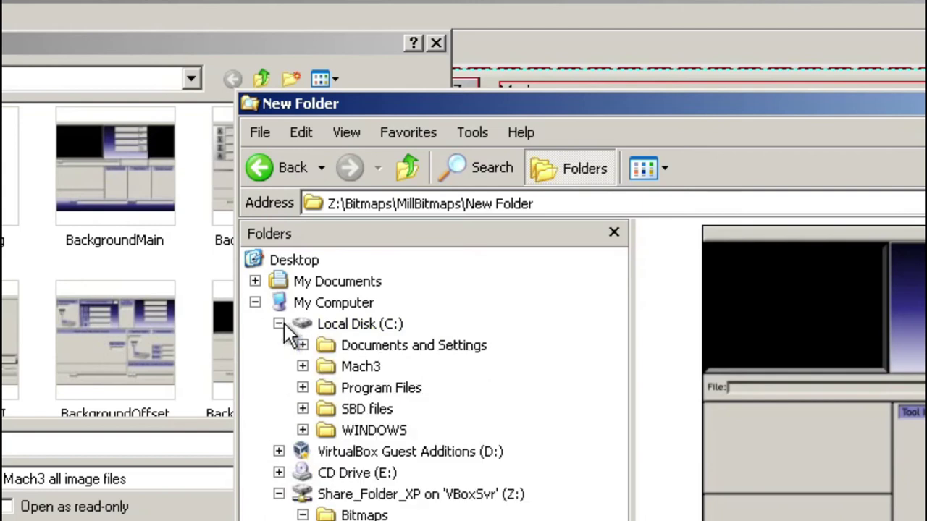
click(303, 366)
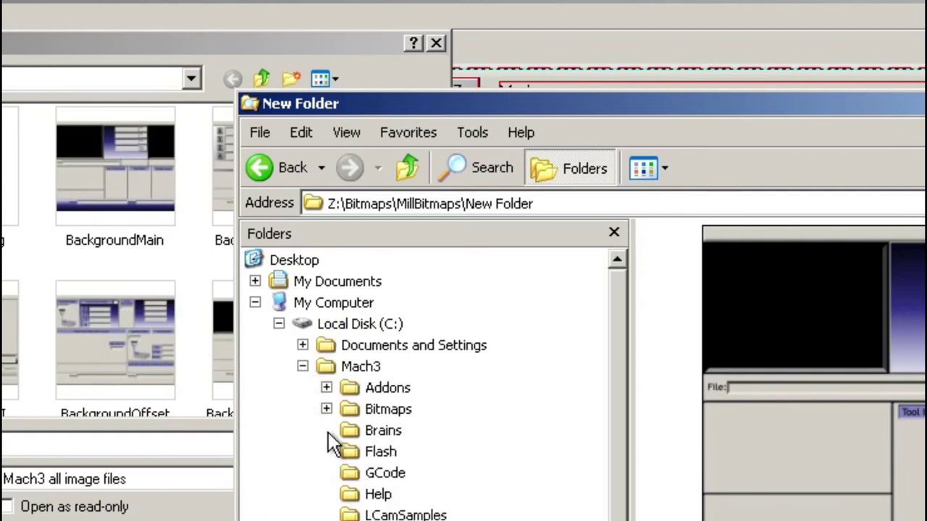
click(326, 409)
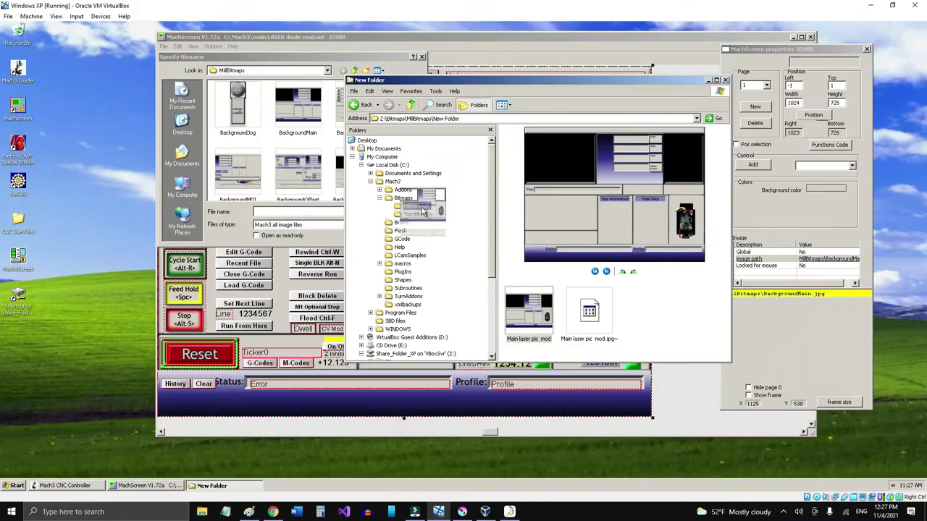
click(421, 430)
Step: Set Main laser pic mod as the MachScreen page background
click(362, 44)
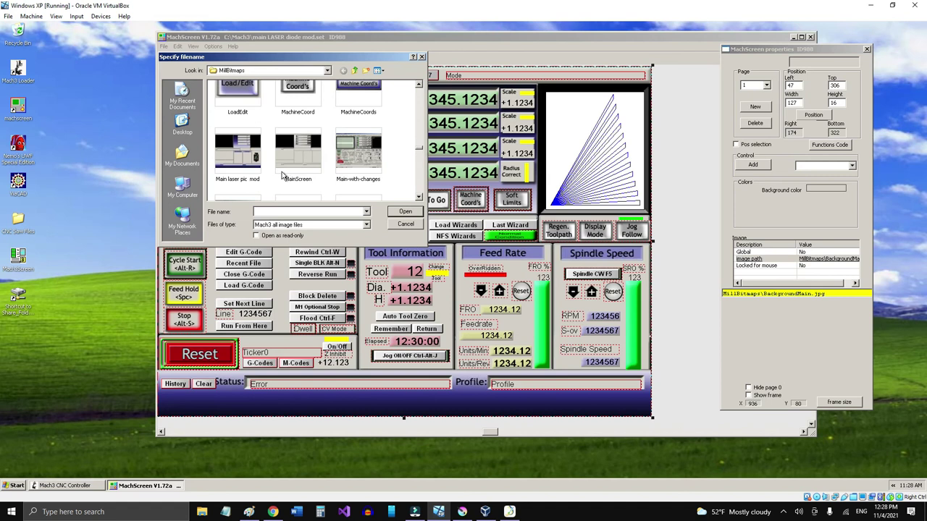
click(237, 156)
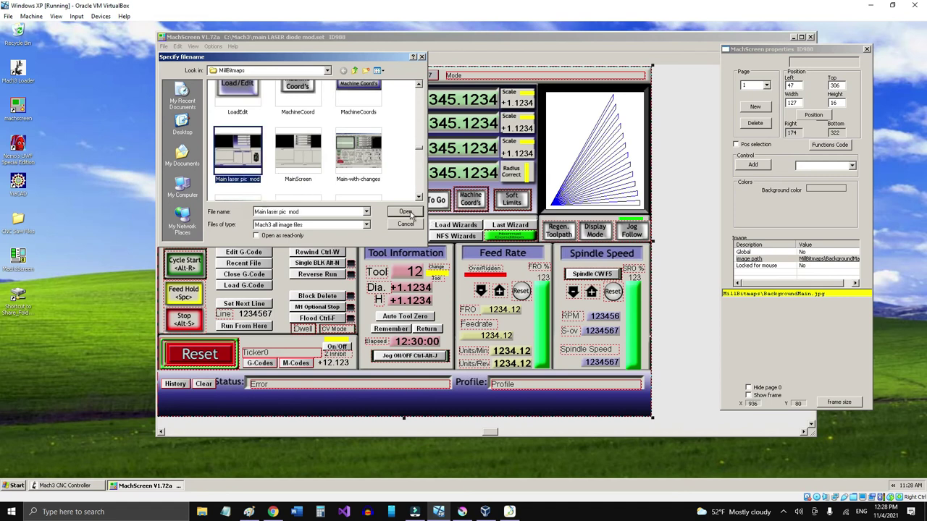
click(405, 212)
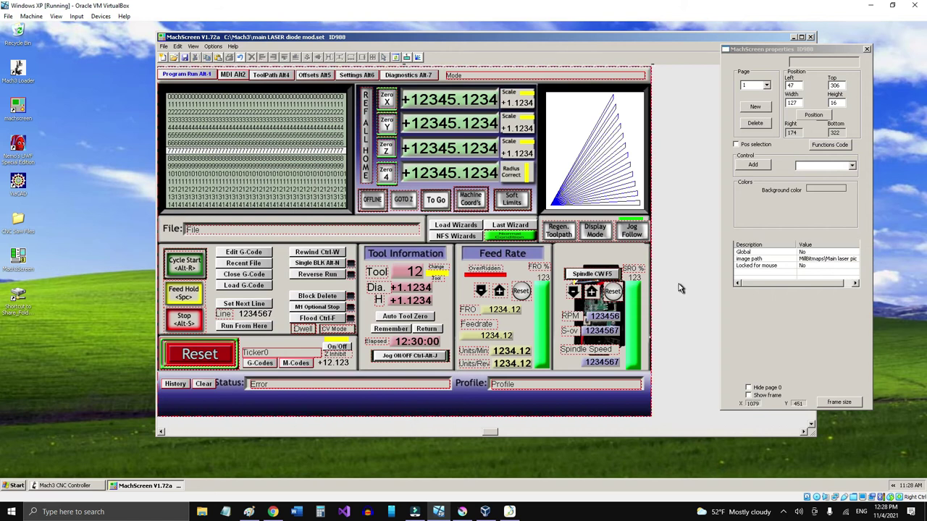
Step: Drag the spindle button and SRO label up over the photo, then select the reset and lower-speed buttons
drag(676, 286, 568, 265)
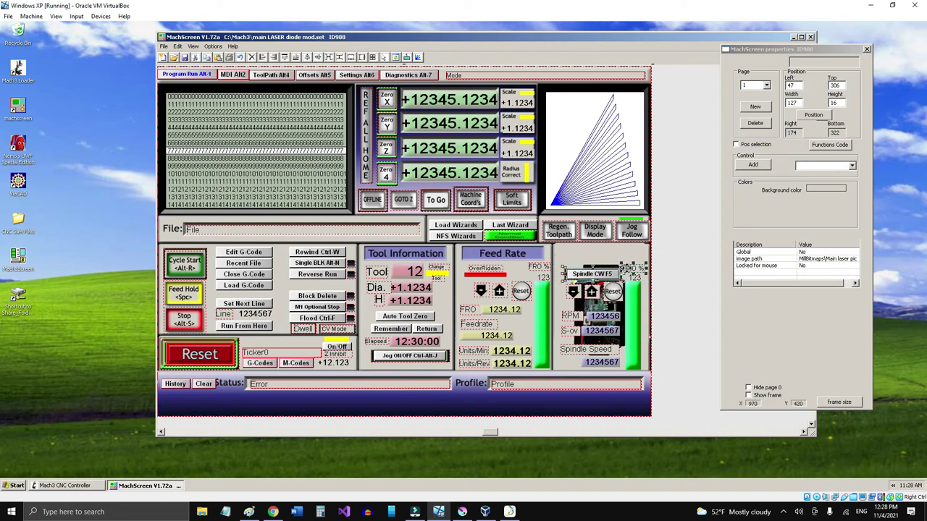
drag(629, 271, 628, 258)
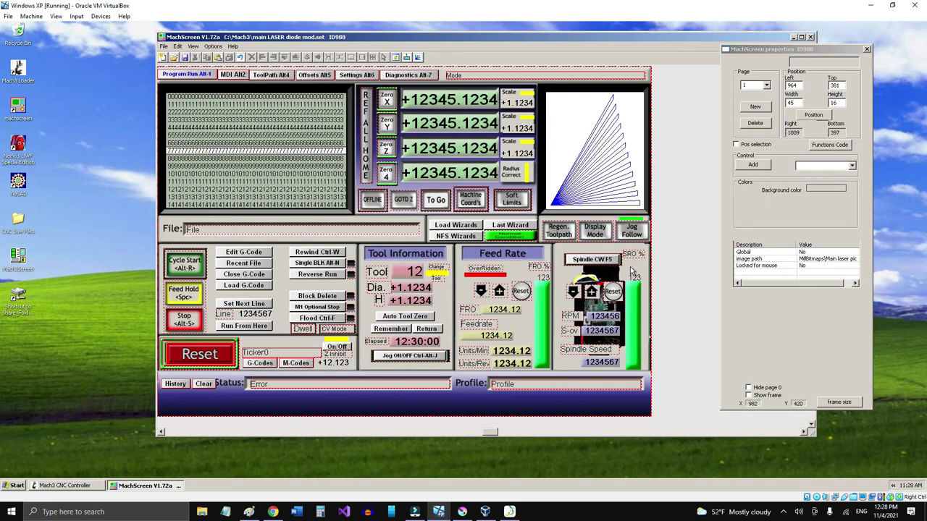
click(631, 272)
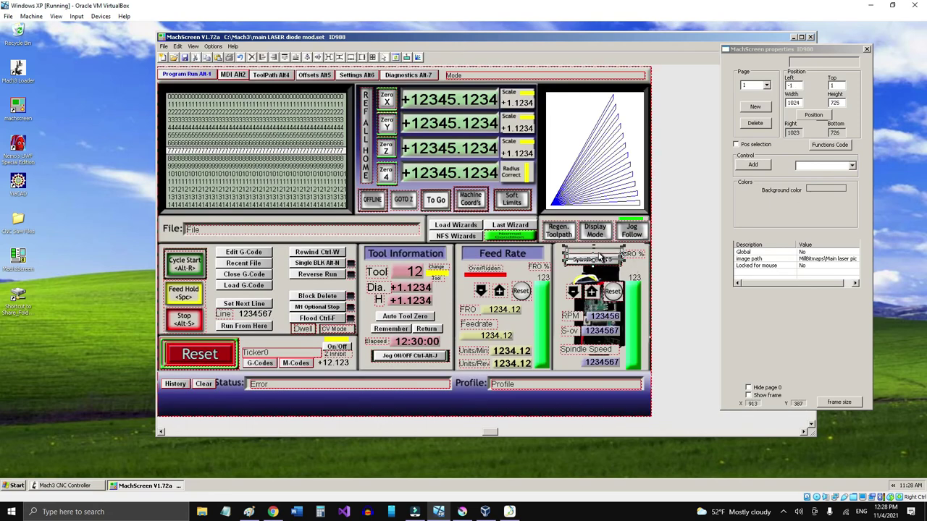
drag(598, 257, 631, 277)
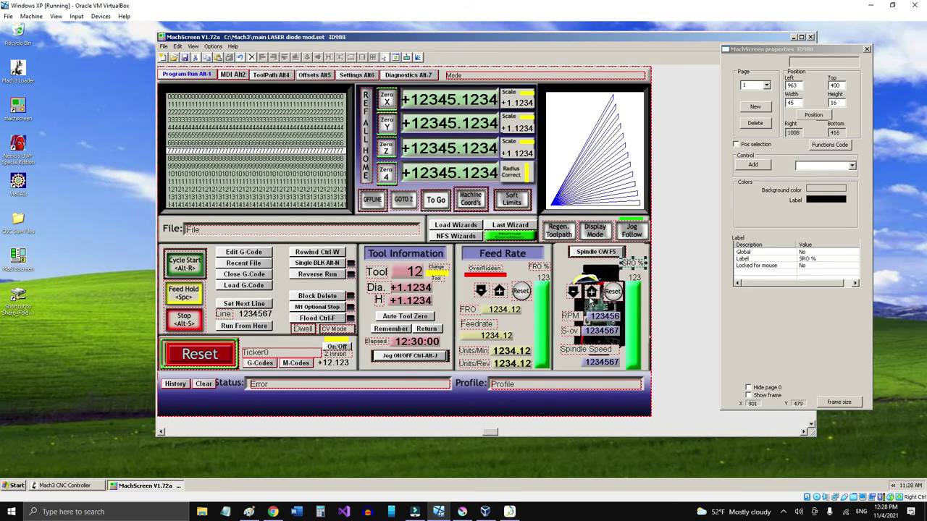
click(613, 291)
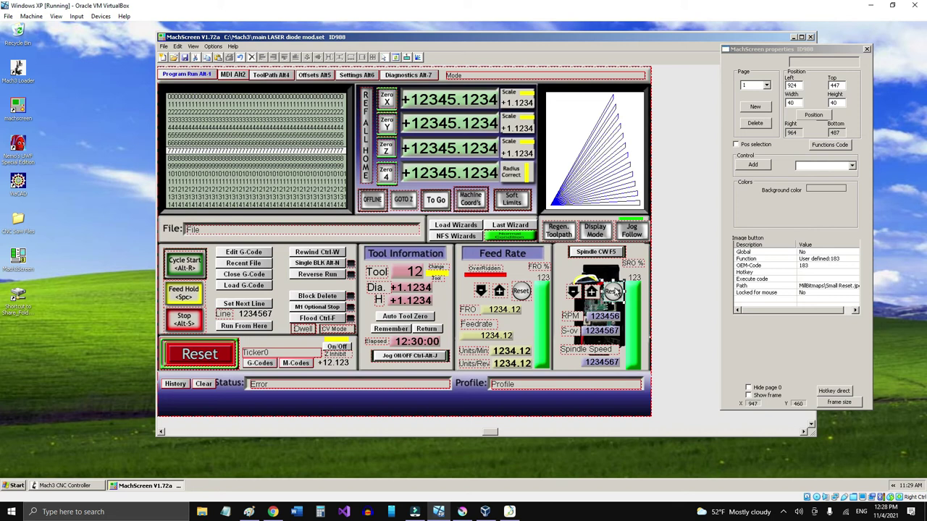
click(564, 339)
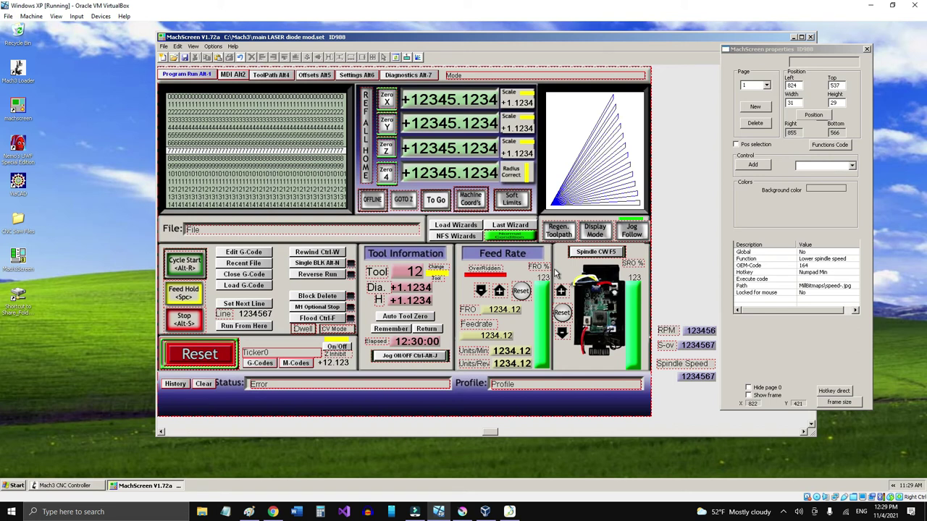
Step: Nudge the spindle override slider to Left 976, Top 425 beside the laser diode photo
click(574, 433)
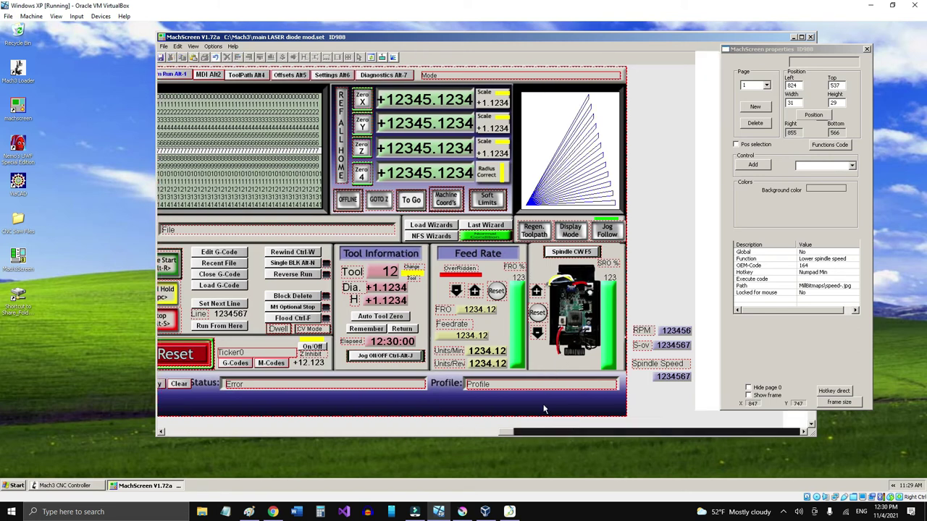
drag(538, 421, 541, 445)
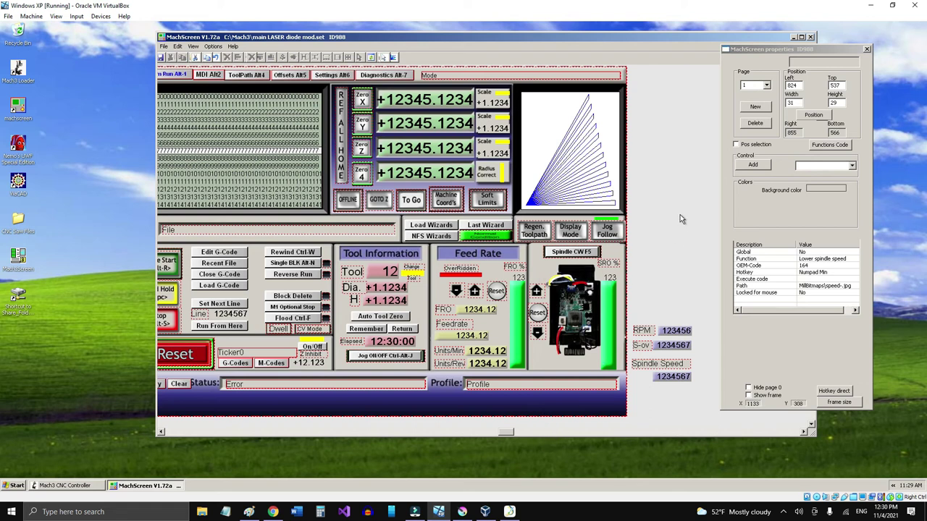
click(612, 317)
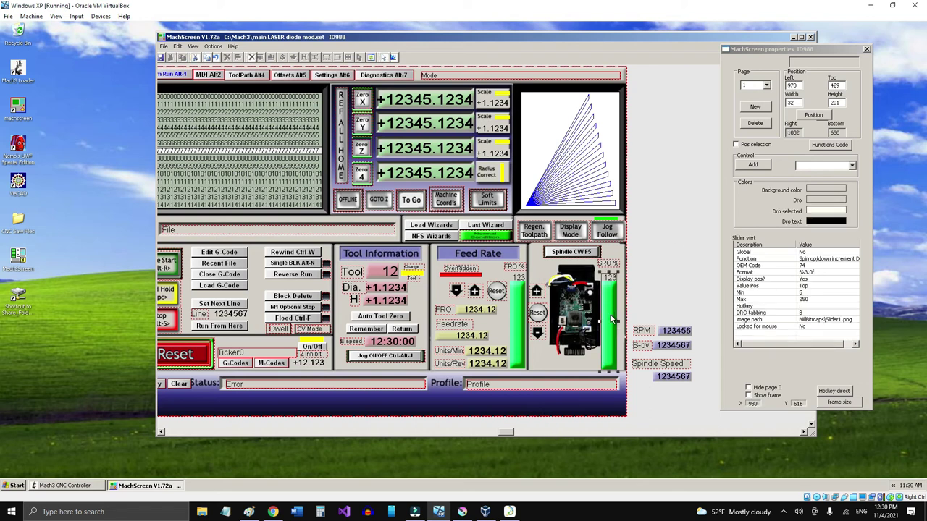
drag(612, 313, 614, 313)
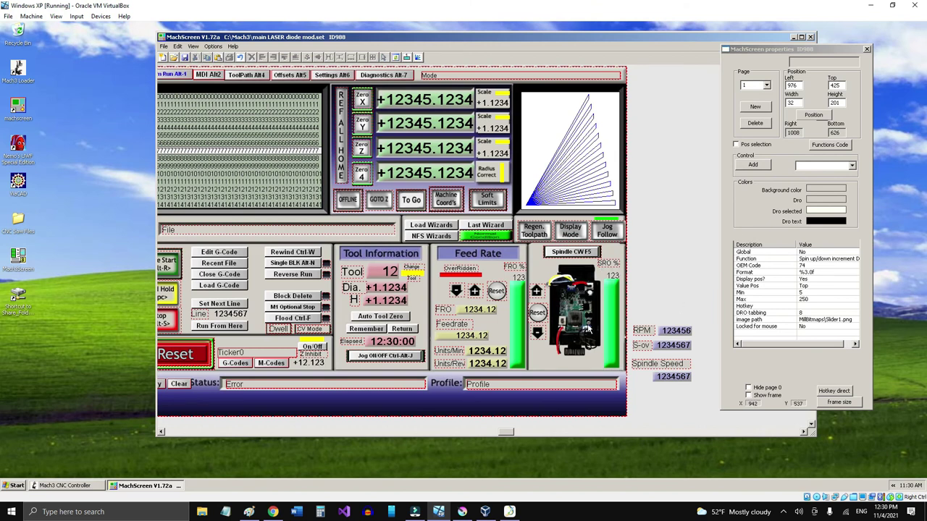
click(694, 283)
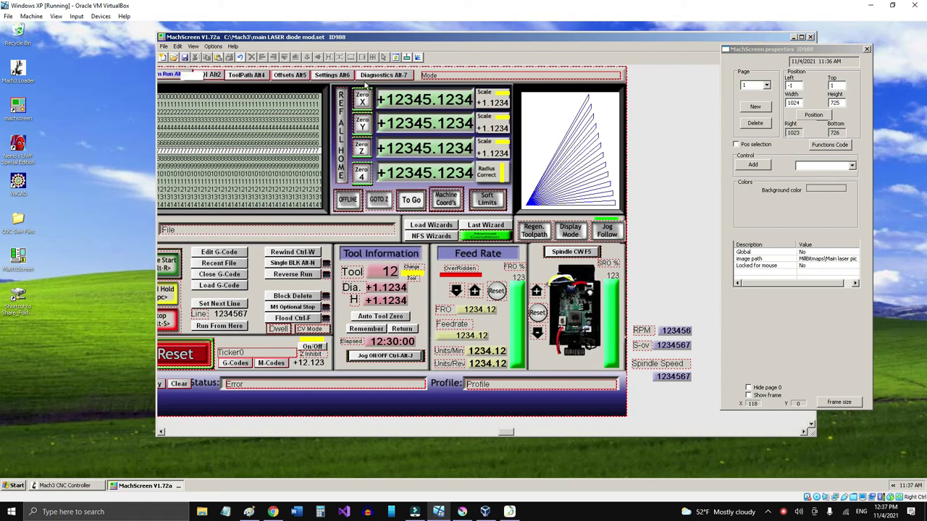
Step: In Mach3, load the 'main LASER diode mod' screen set via View > Load Screens, then return to MachScreen
click(793, 37)
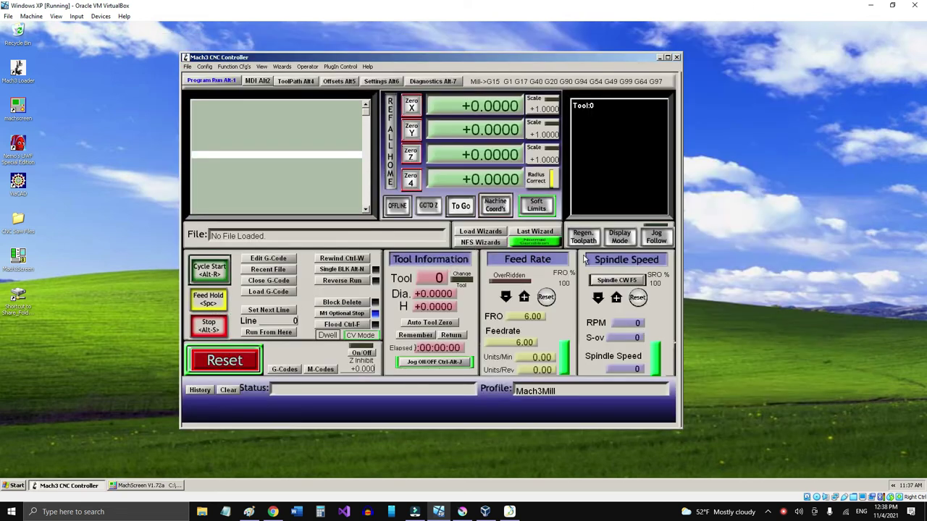
click(262, 67)
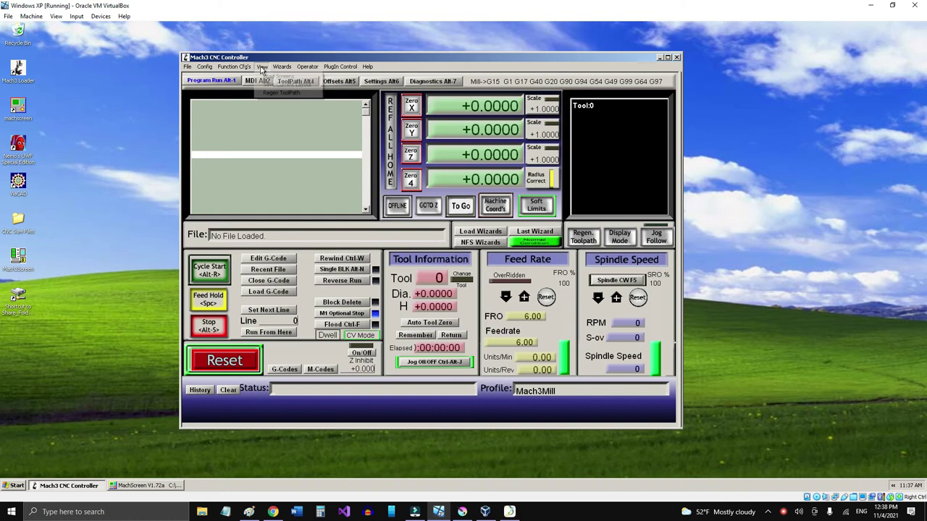
click(268, 77)
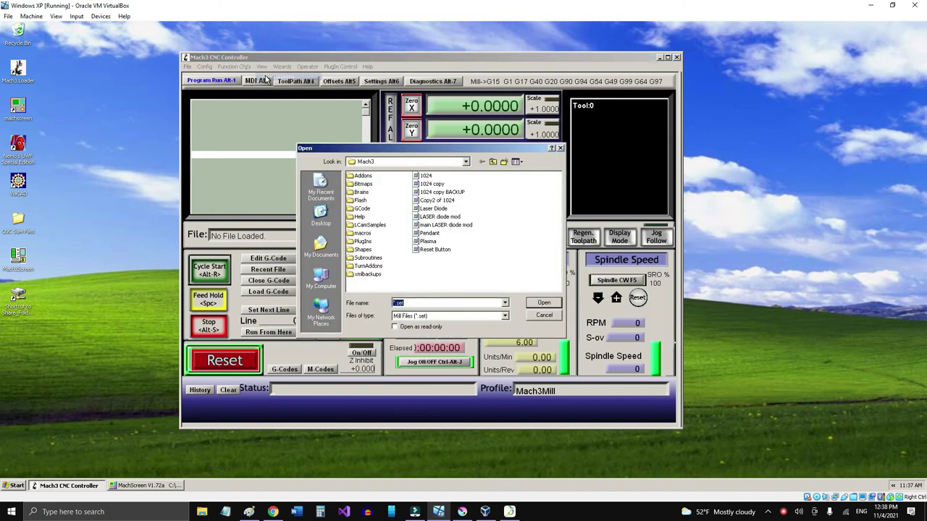
click(438, 232)
click(442, 225)
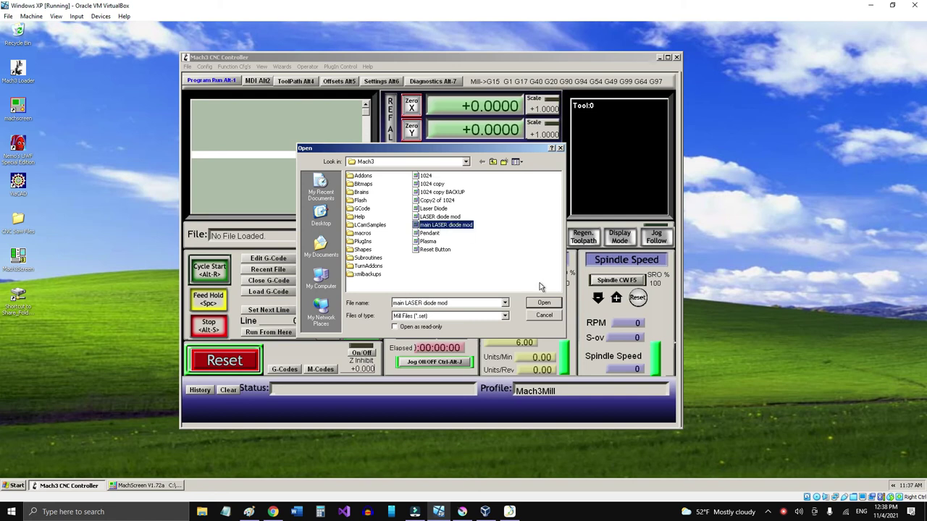
click(544, 303)
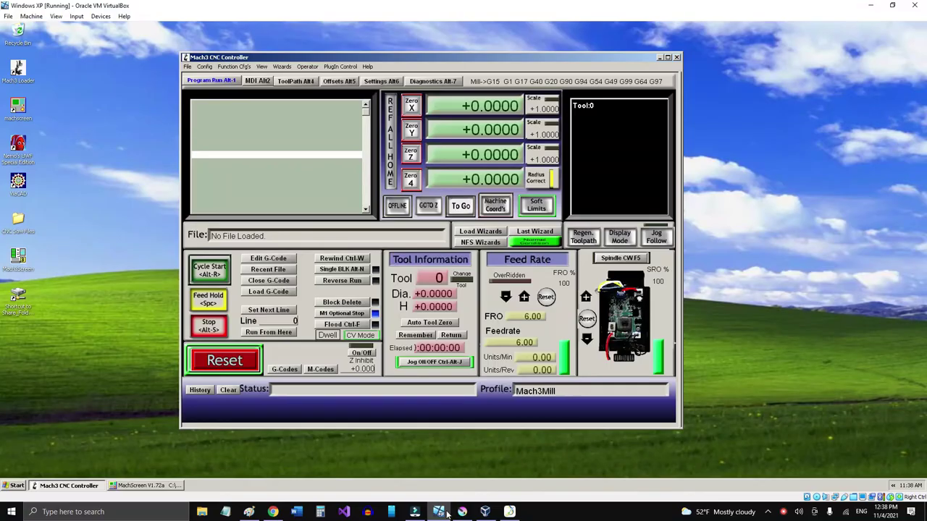
click(165, 490)
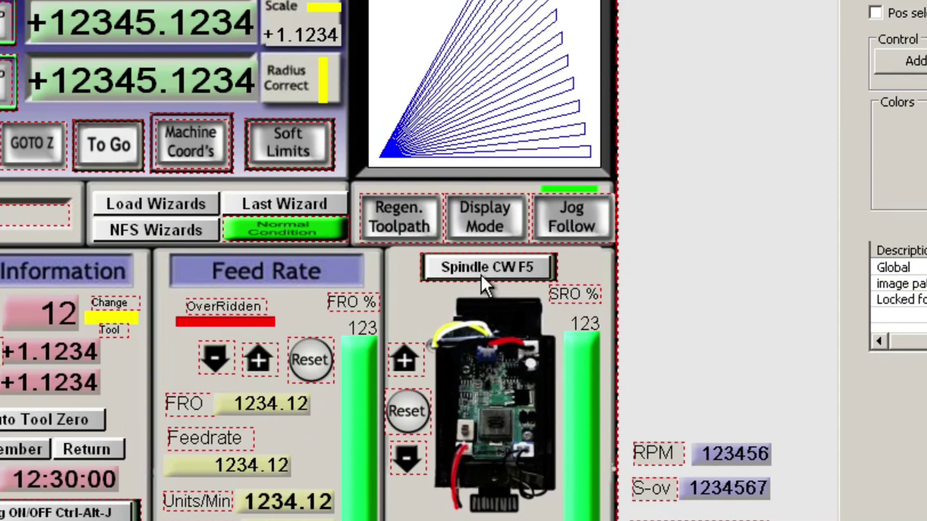
Step: Change the Spindle CW F5 button's 'Text on ctrl' property to LASER
click(569, 253)
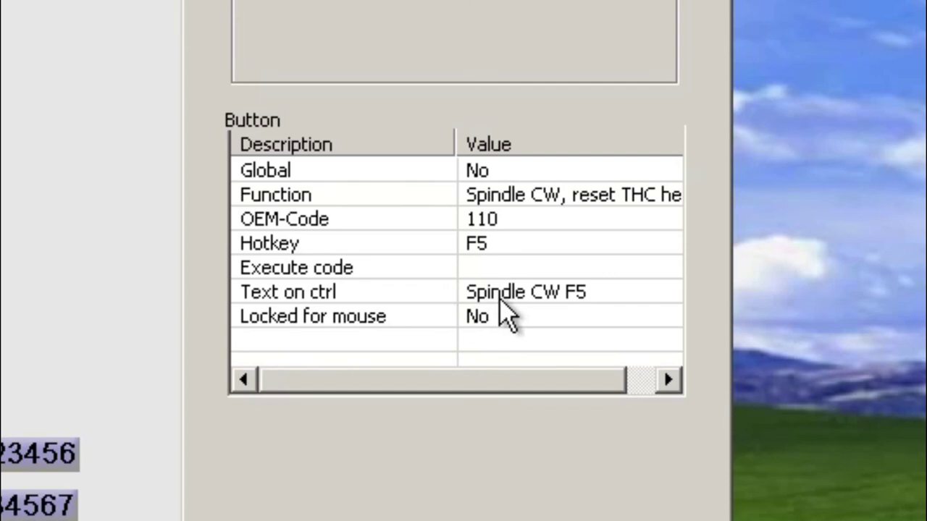
click(499, 299)
click(520, 297)
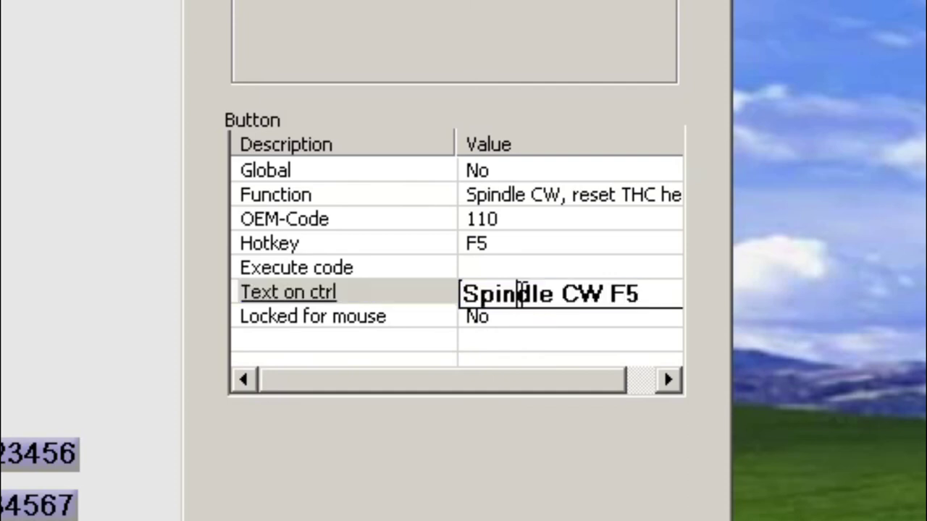
drag(652, 294, 433, 300)
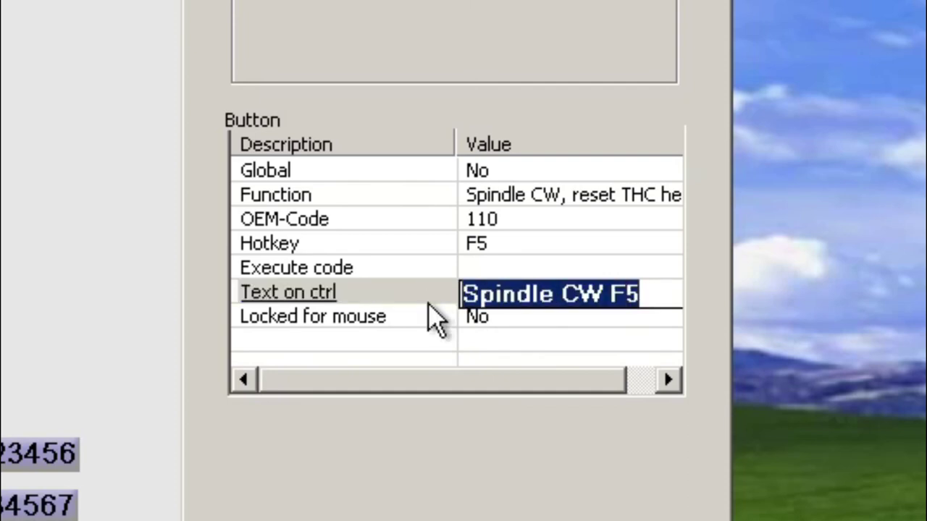
text(LAS)
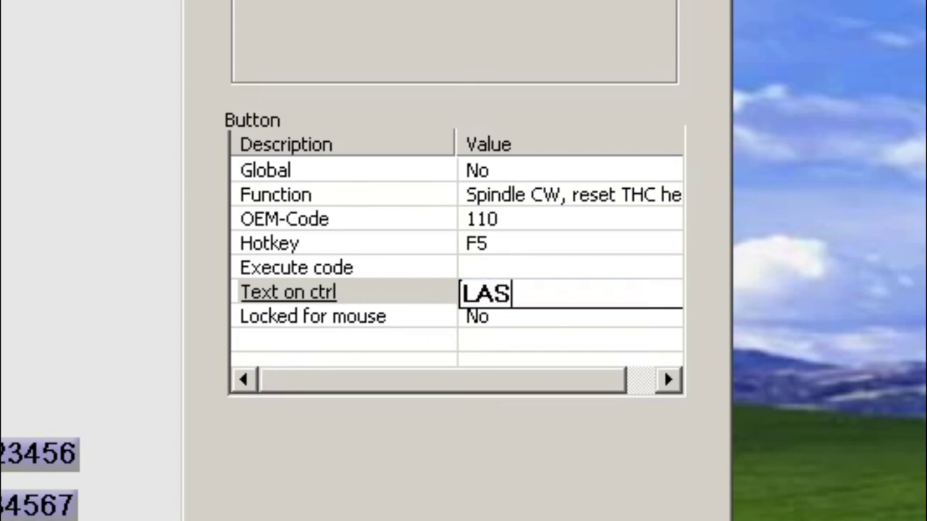
text(ER)
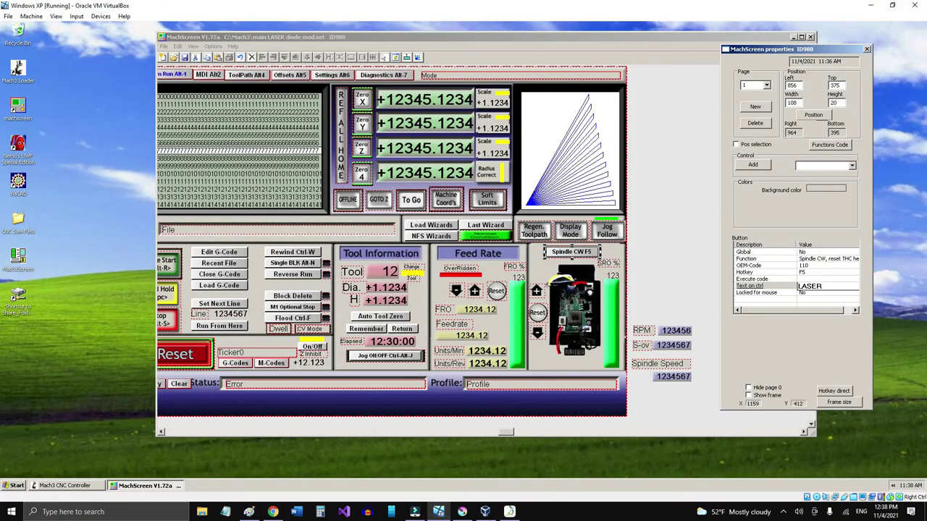
key(Return)
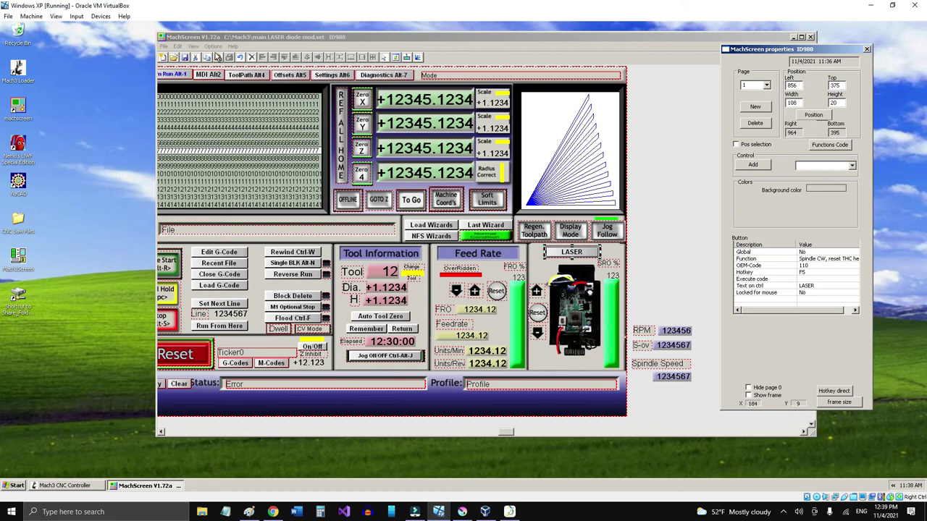
click(187, 68)
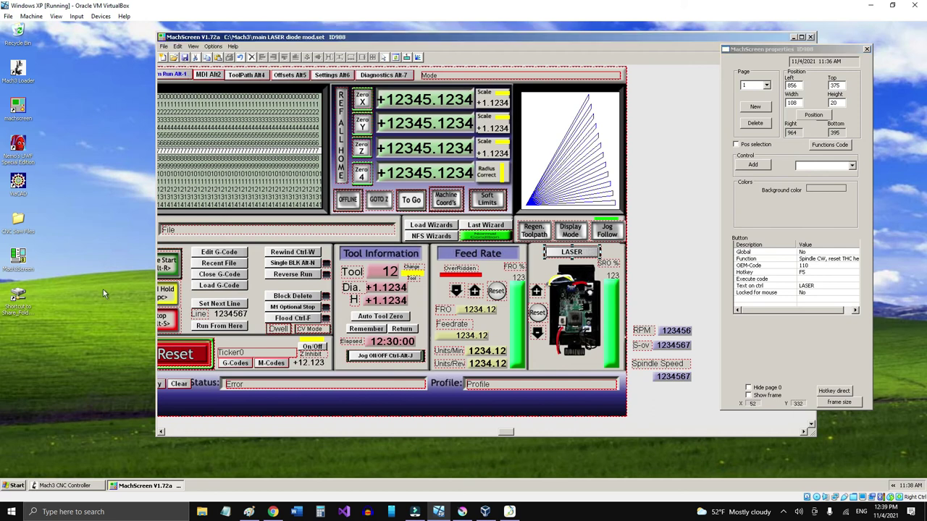
Step: Reload the 'main LASER diode mod' screen set in Mach3 via View > Load Screens
click(70, 487)
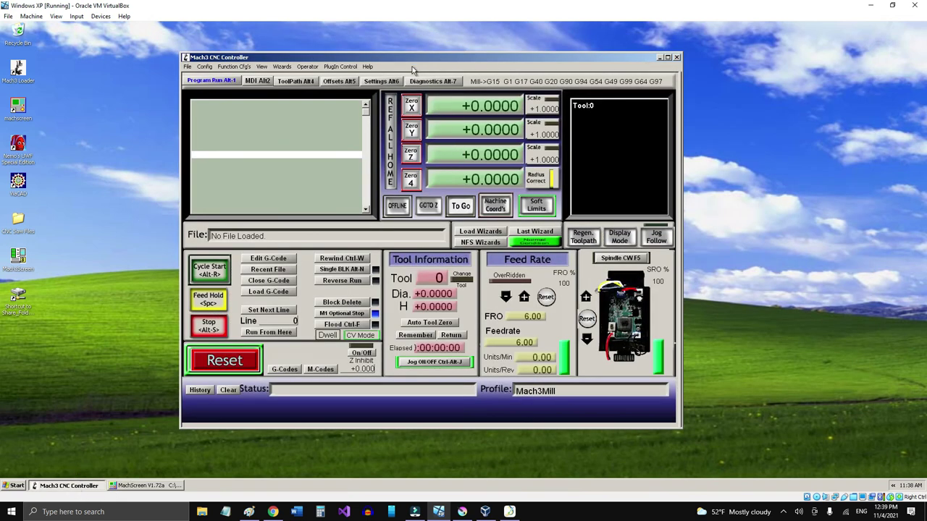
click(261, 66)
click(278, 76)
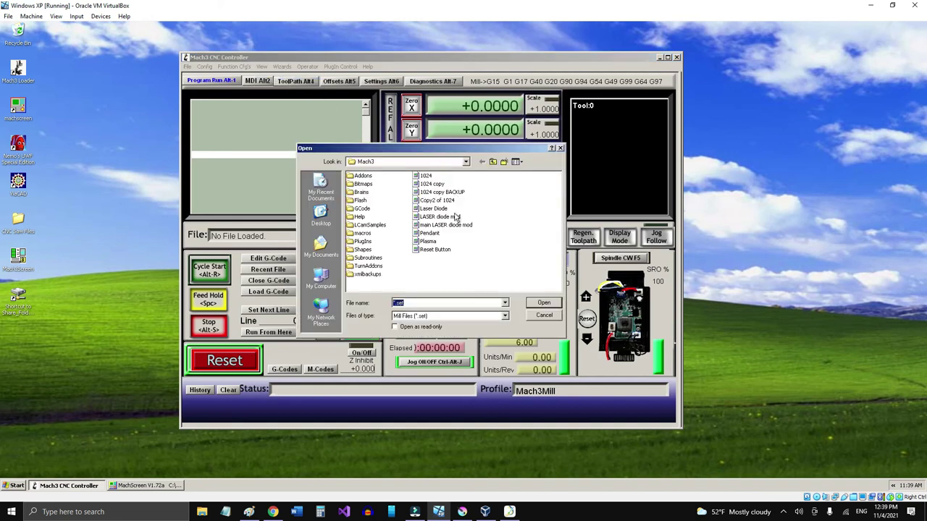
click(440, 217)
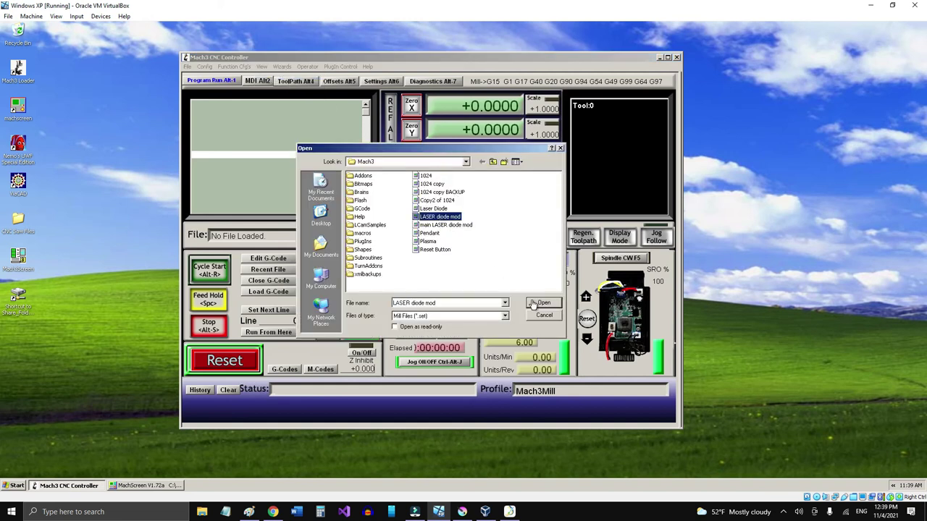
click(456, 225)
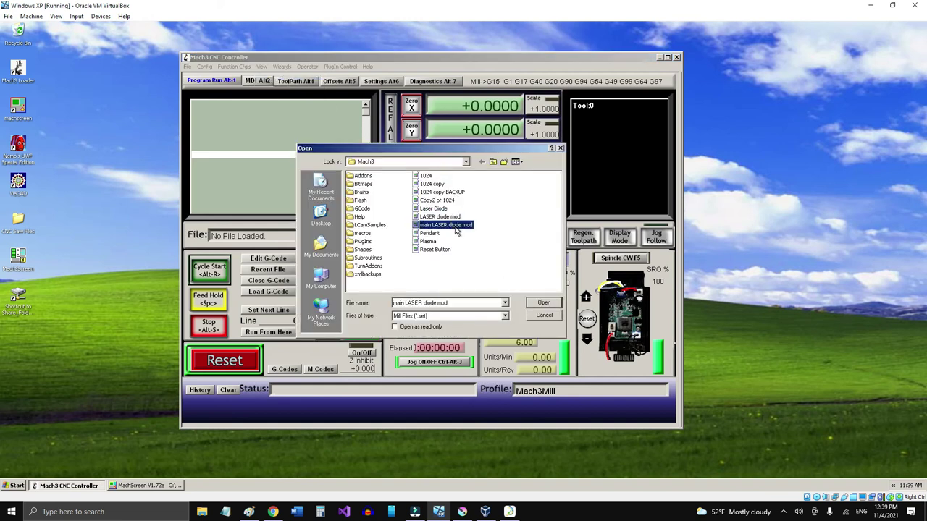
click(545, 303)
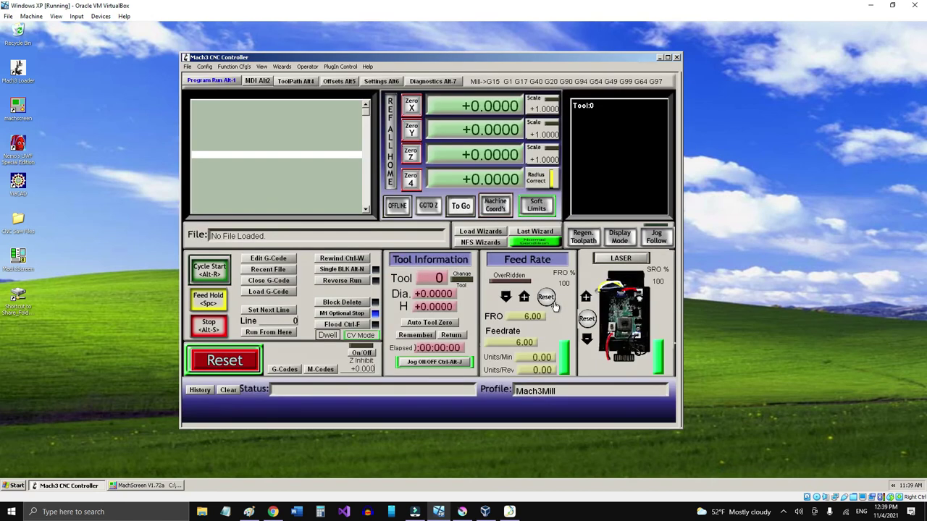
Step: Test the LASER button, then toggle Reset twice to re-enable the machine
click(629, 261)
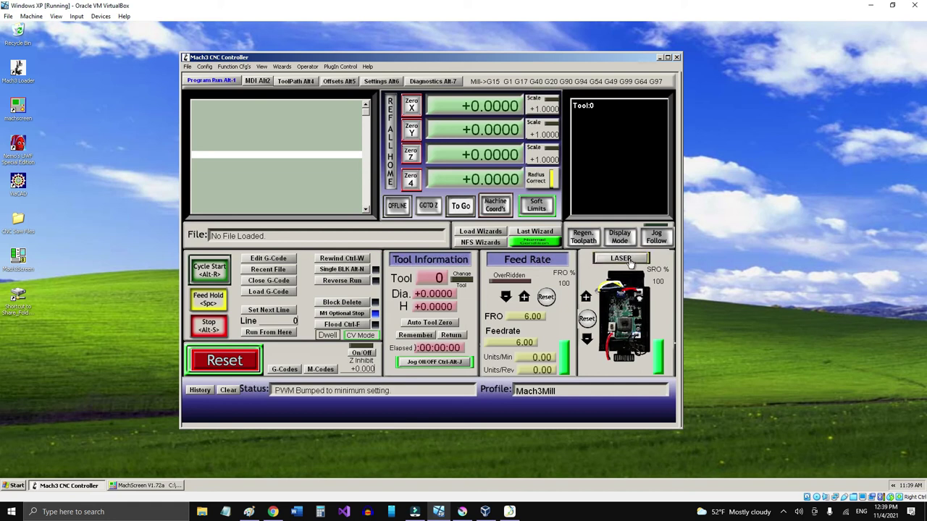
click(229, 360)
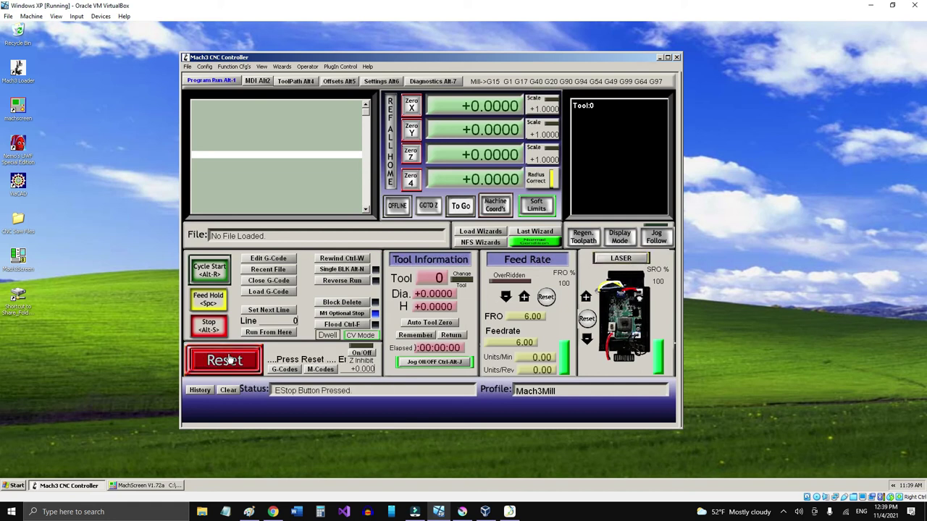
click(229, 360)
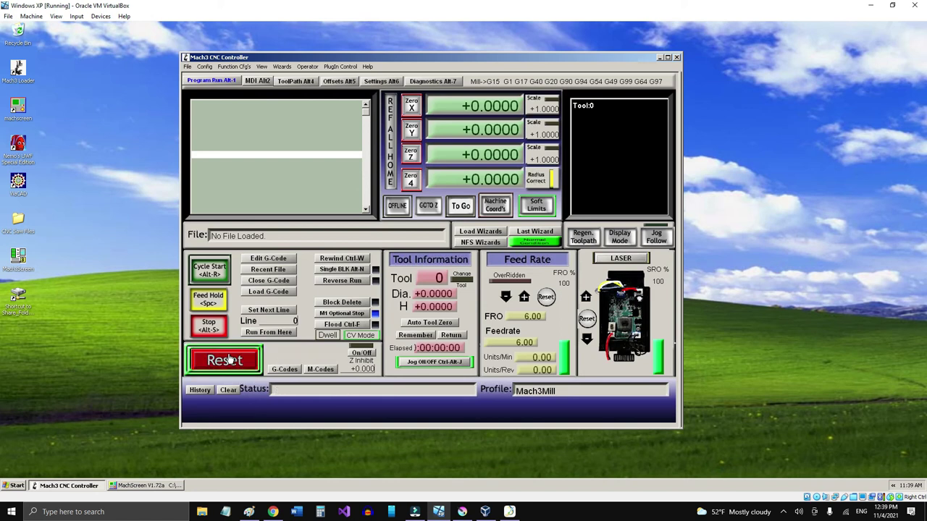